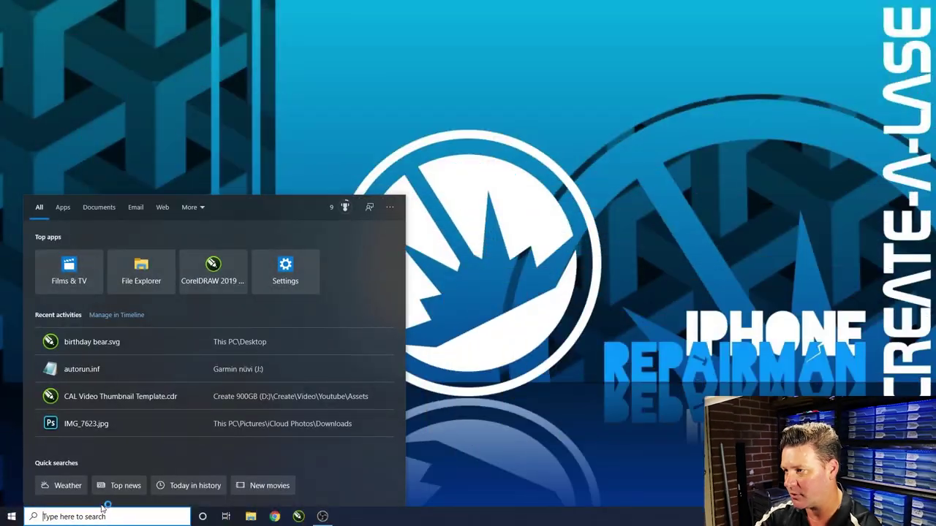
- Find and launch Inkscape
text(ink)
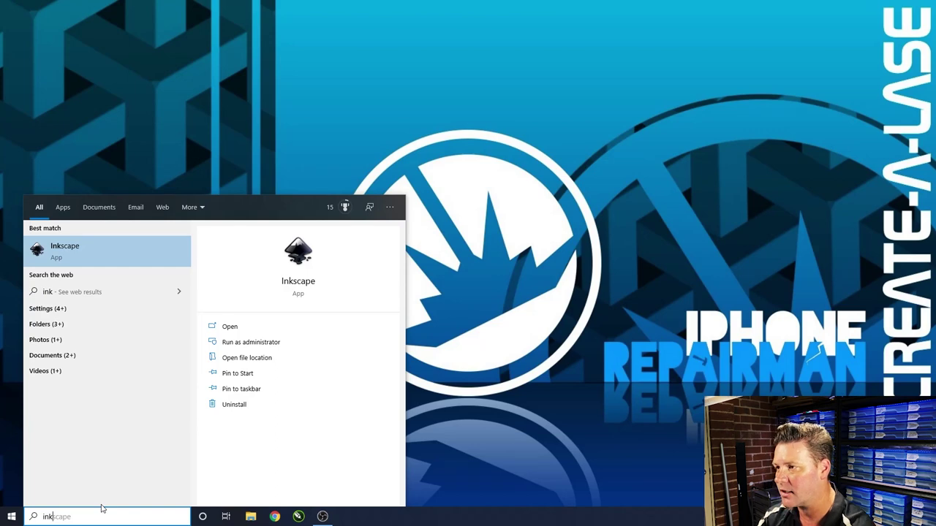
click(107, 252)
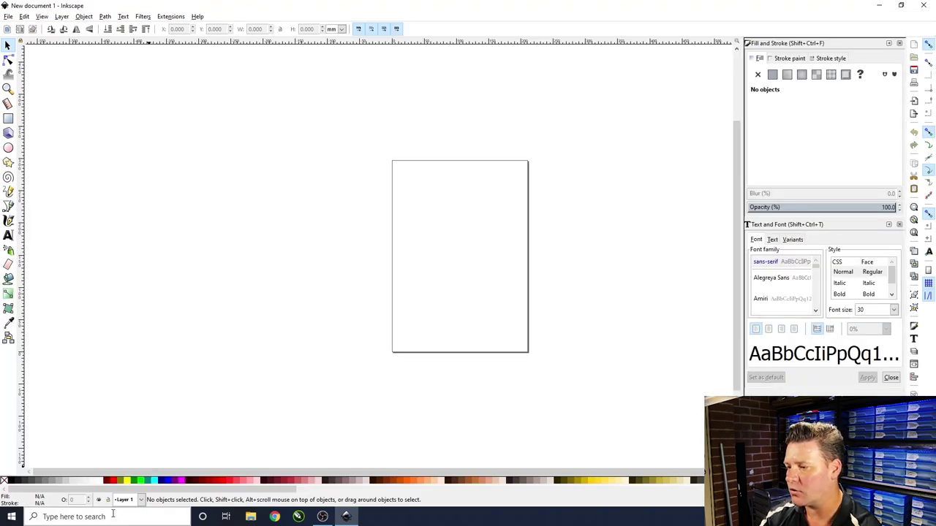
- Switch to Chrome, open thenounproject.com and search its icons for "bear"
click(275, 518)
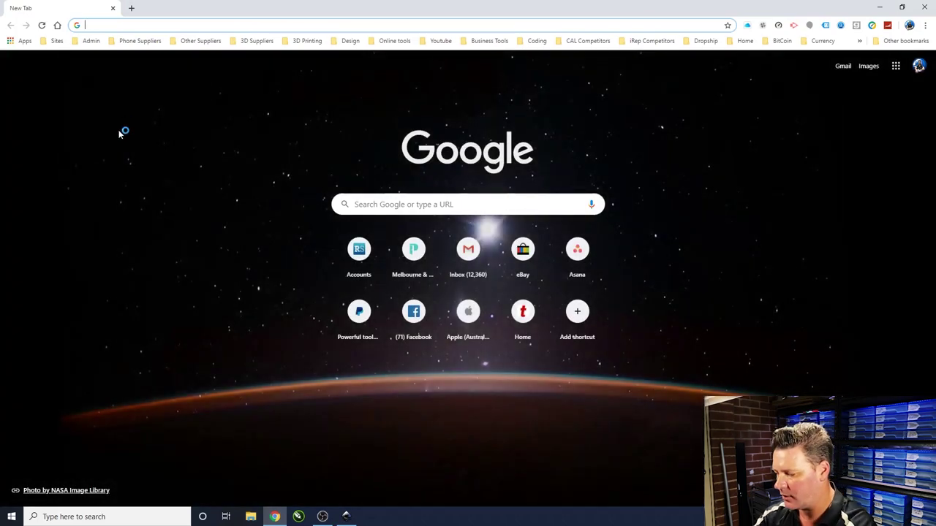
text(then)
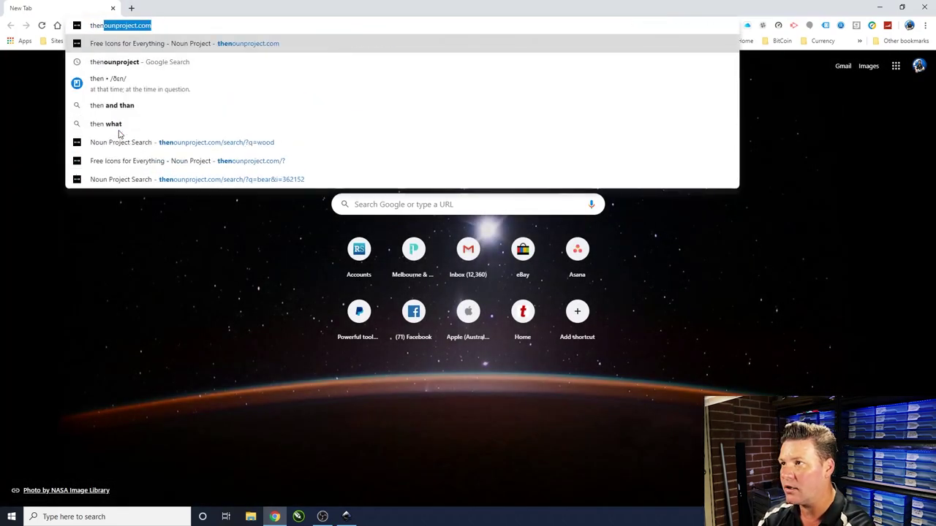
text(oun)
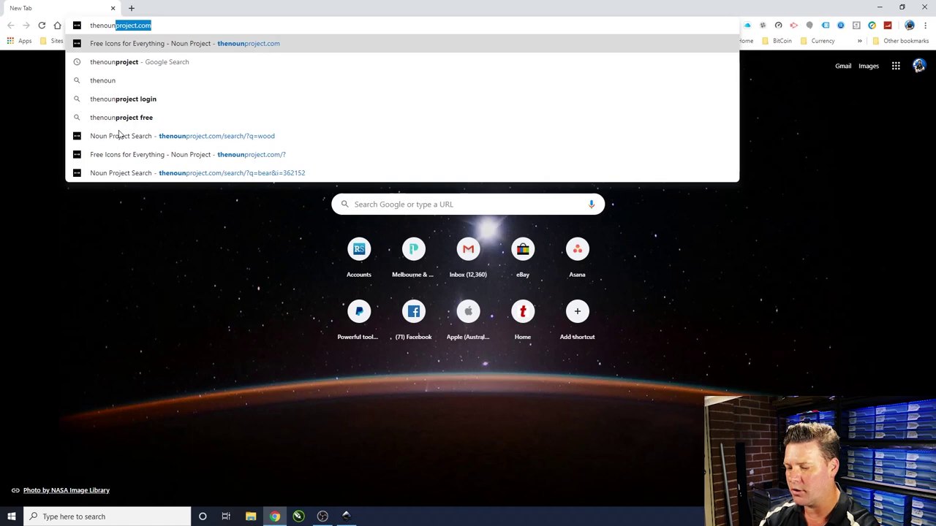
key(Return)
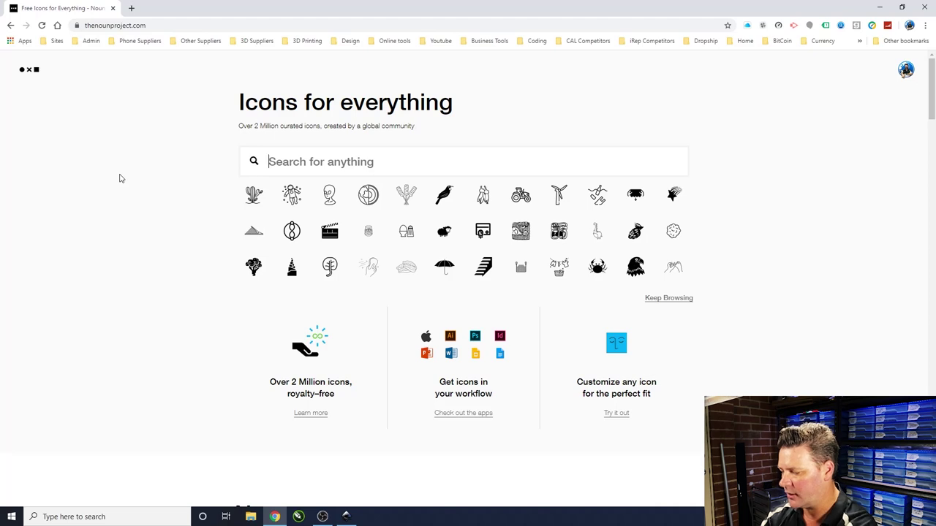
text(bear)
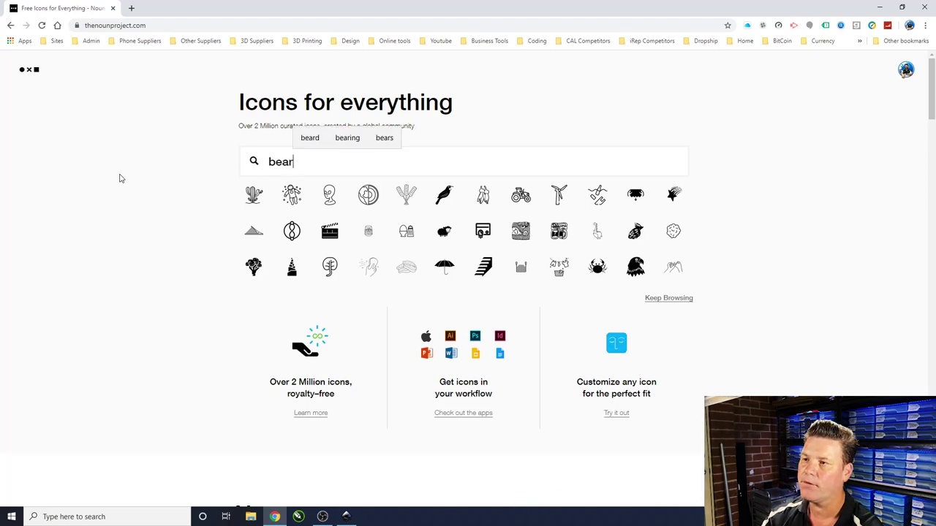
key(Return)
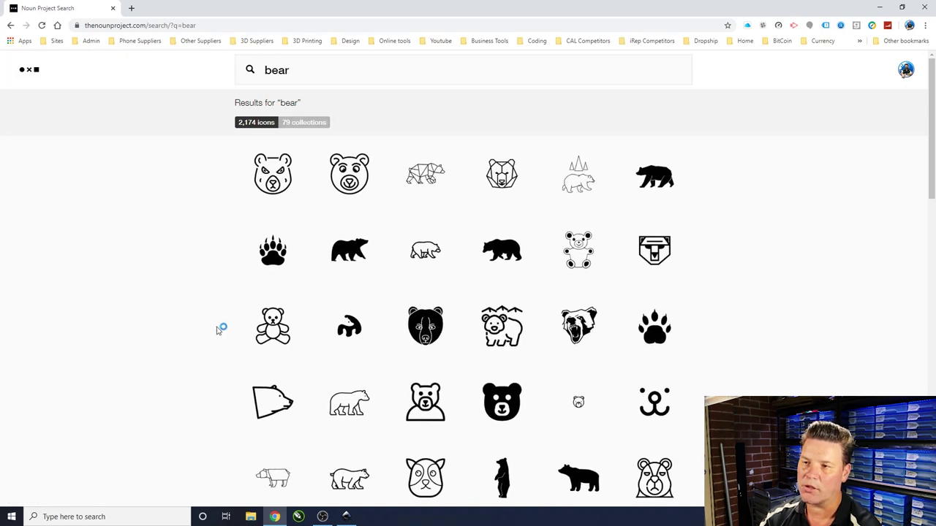
- Choose the geometric walking bear icon and get it as an SVG with the Basic Download option
click(428, 188)
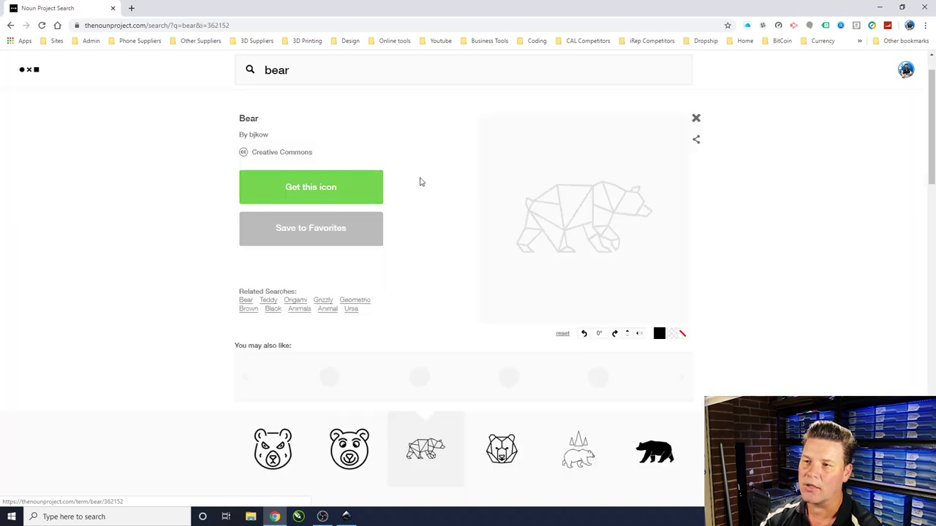
click(312, 191)
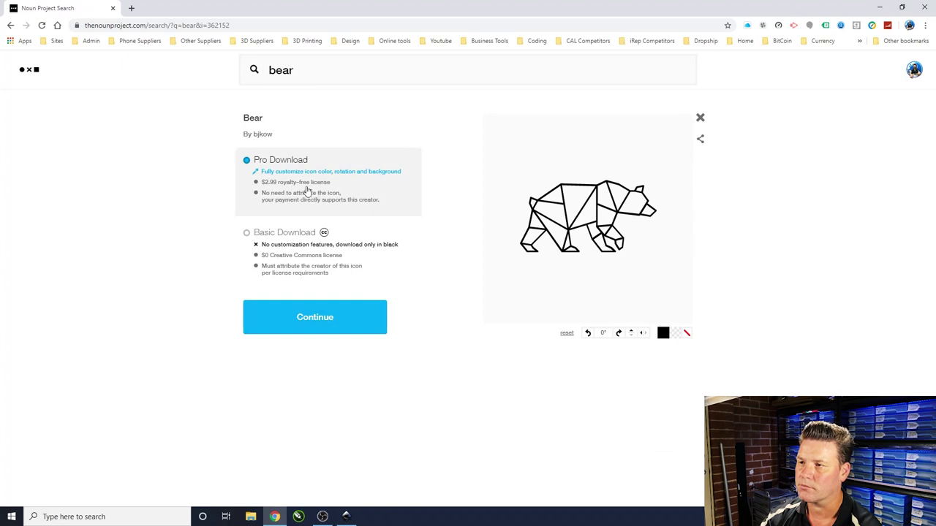
click(265, 235)
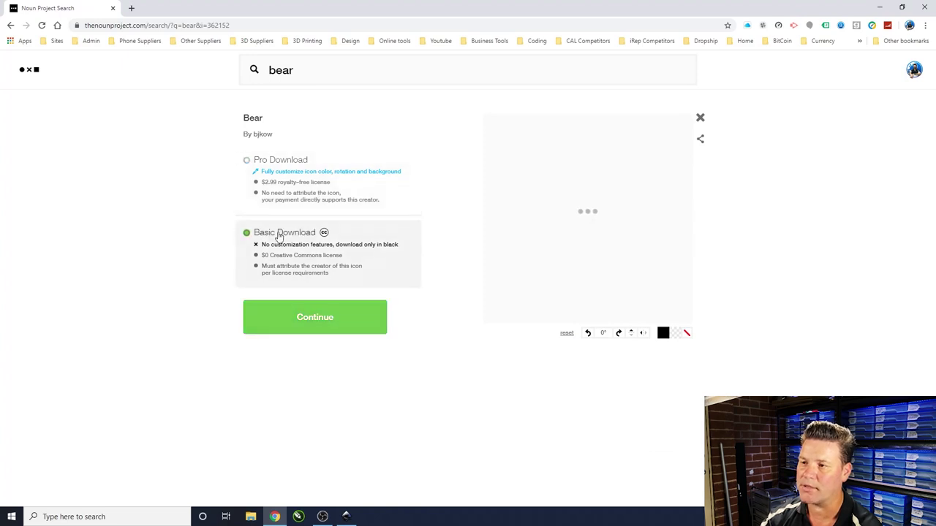
click(310, 322)
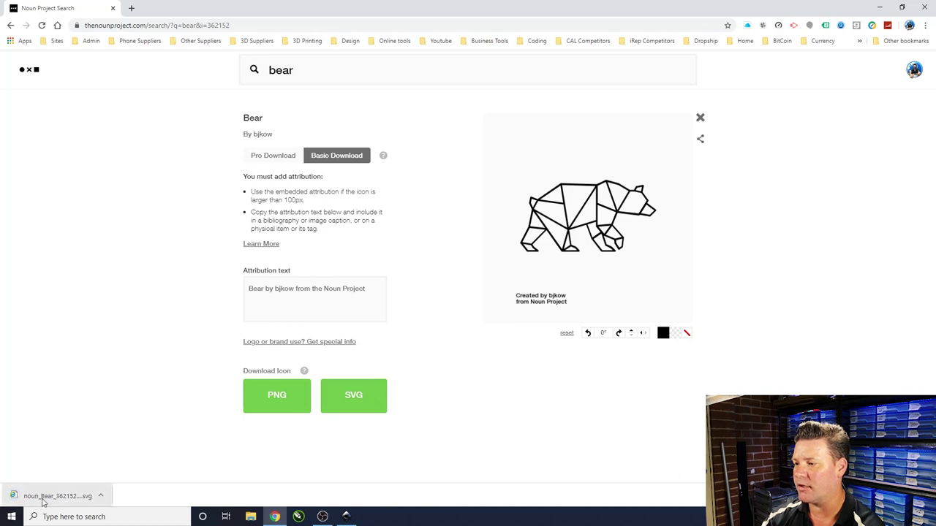
- Bring the downloaded bear SVG into the Inkscape document and enlarge it proportionally to about 134 mm wide
drag(49, 497, 335, 278)
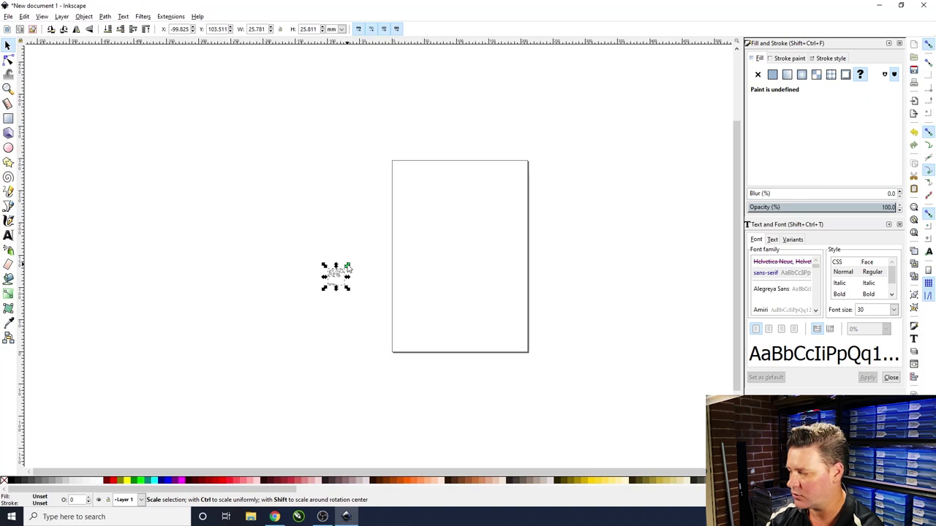
drag(347, 266, 424, 198)
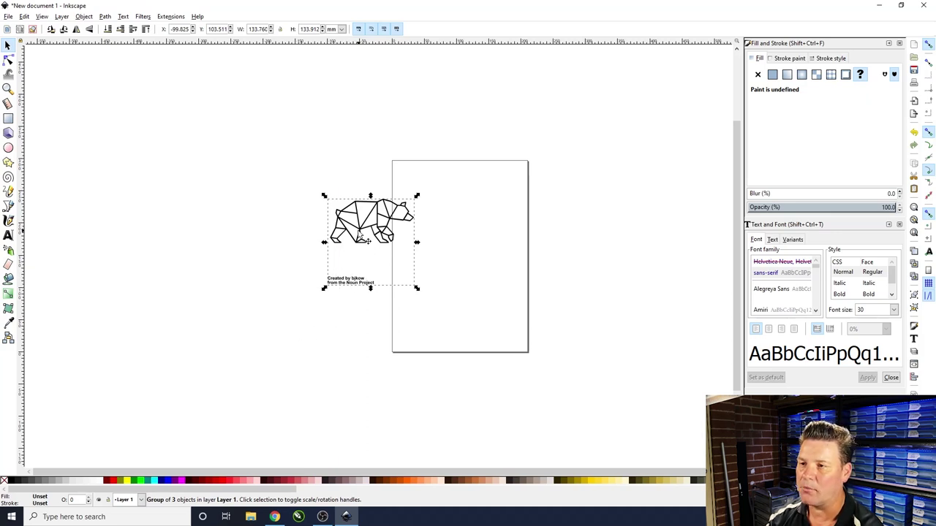
- Ungroup the bear artwork and delete both attribution text lines beneath it
right_click(361, 236)
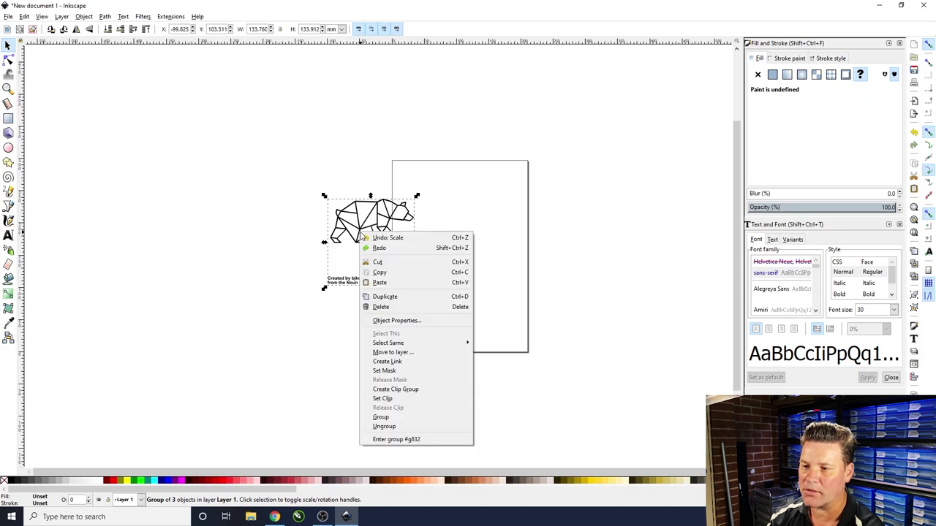
click(383, 426)
click(355, 343)
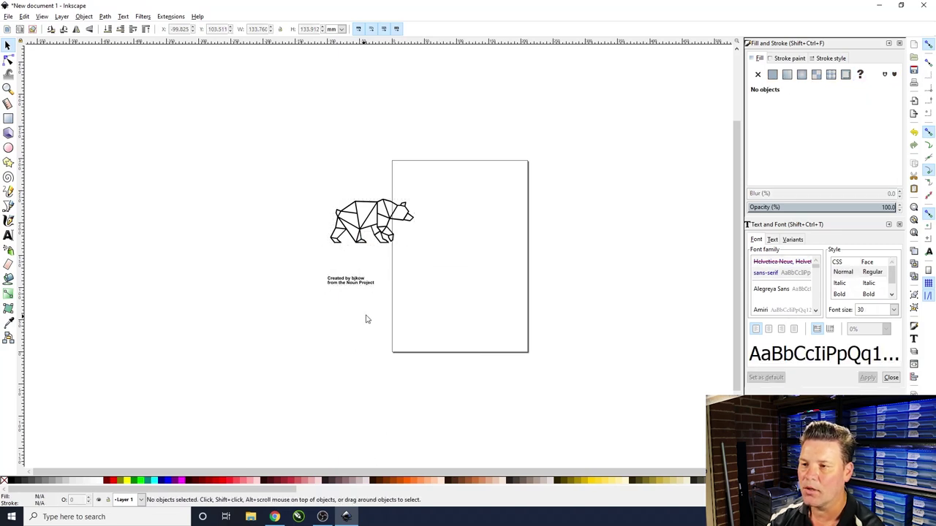
click(365, 286)
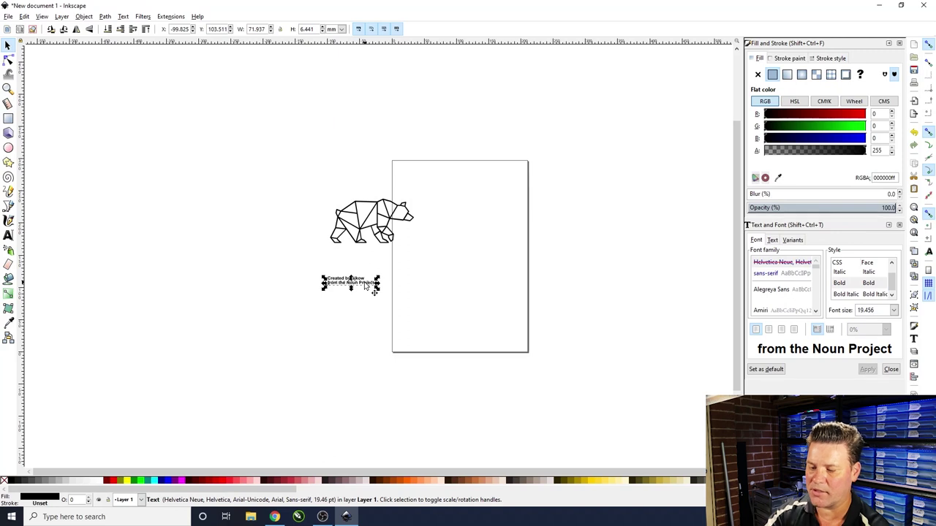
click(371, 290)
click(368, 285)
key(Delete)
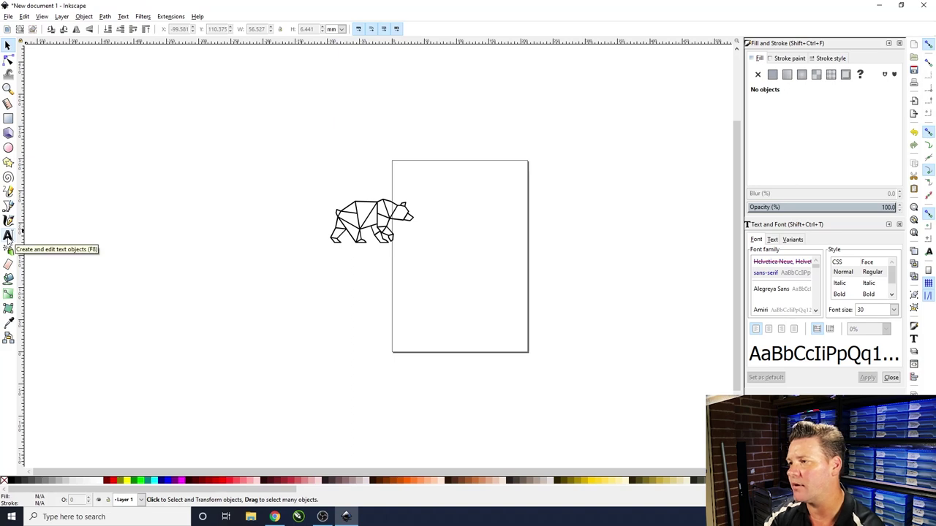
- Add two separate text objects below the bear, "Happy" and under it "Birthday"
click(8, 235)
click(307, 275)
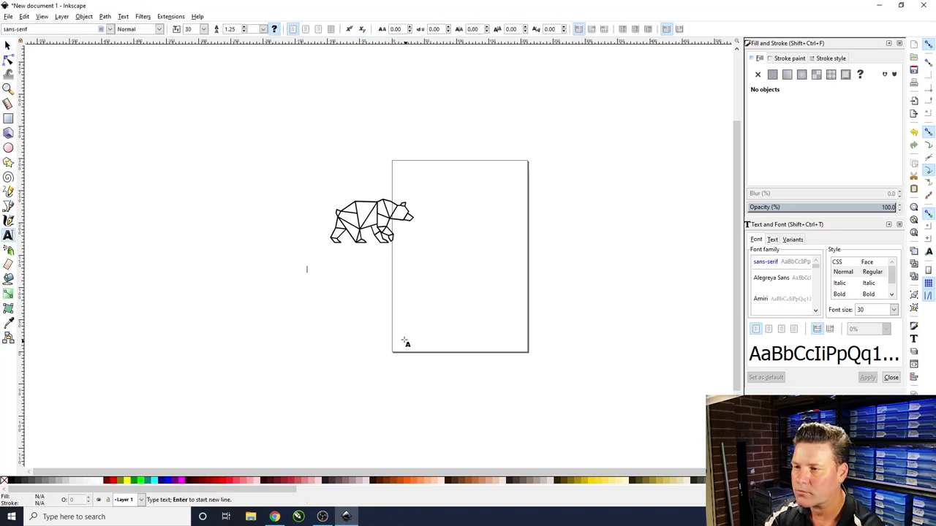
text(Happy)
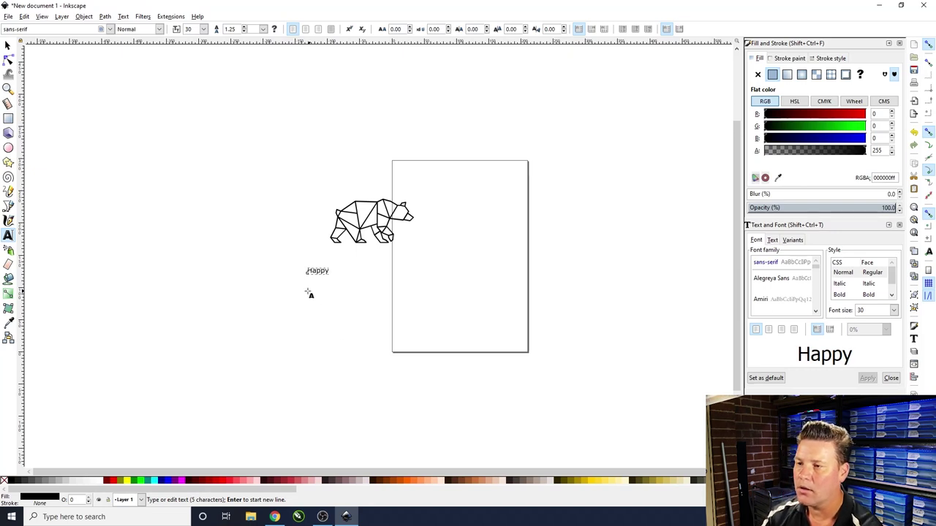
click(298, 295)
text(Birthday)
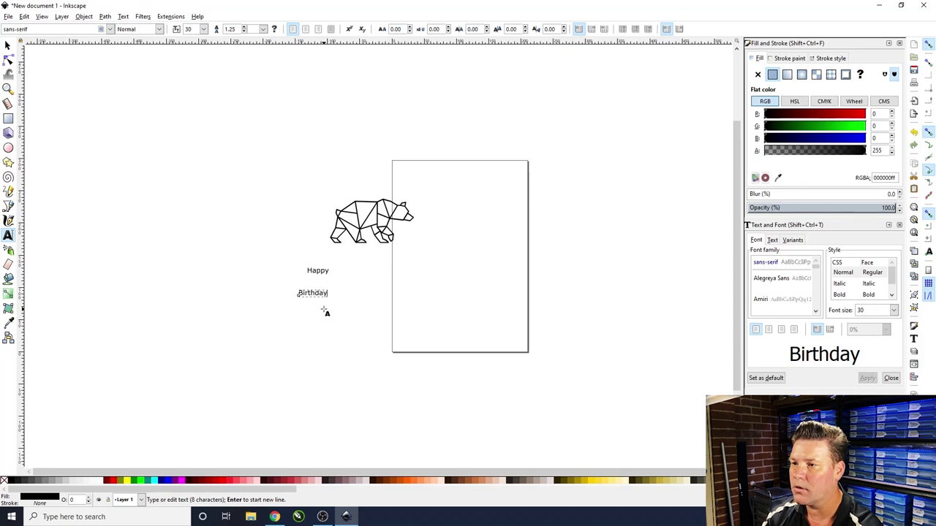
- Enlarge the "Birthday" text to about 210 mm wide and move it lower, leaving room beneath the bear
click(7, 46)
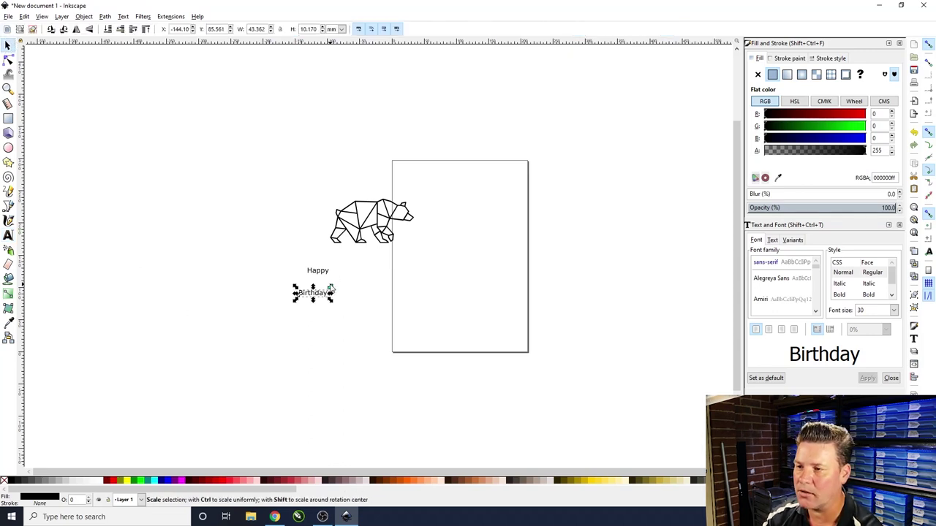
drag(331, 288, 438, 261)
drag(382, 273, 395, 308)
- Enlarge the "Happy" text to about 142 mm wide and position it between the bear and "Birthday"
click(330, 270)
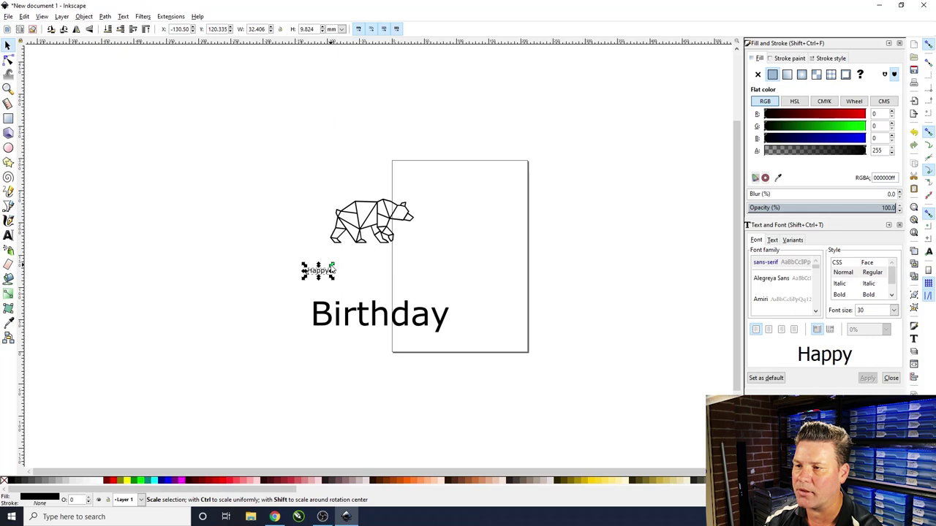
drag(334, 266, 414, 247)
drag(358, 259, 411, 265)
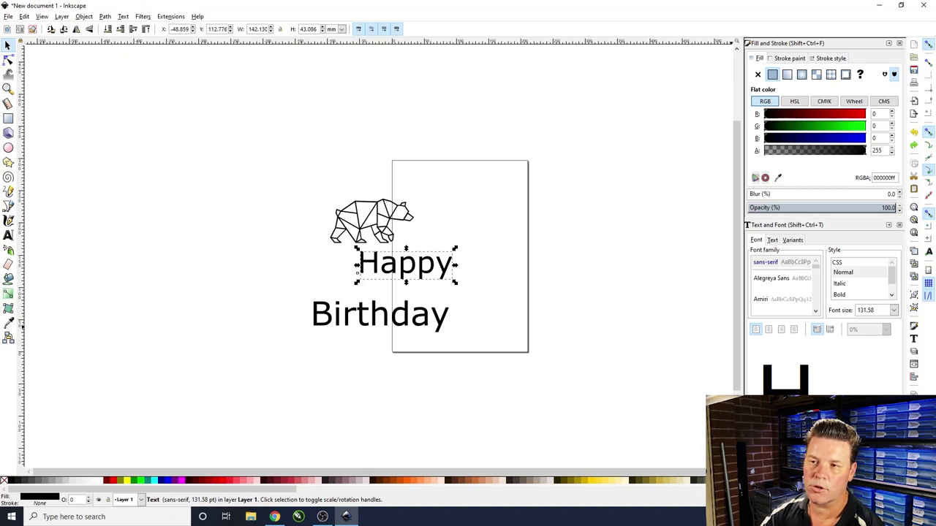
- Browse the font families and apply Birthstone Formal to the "Happy" text
click(777, 284)
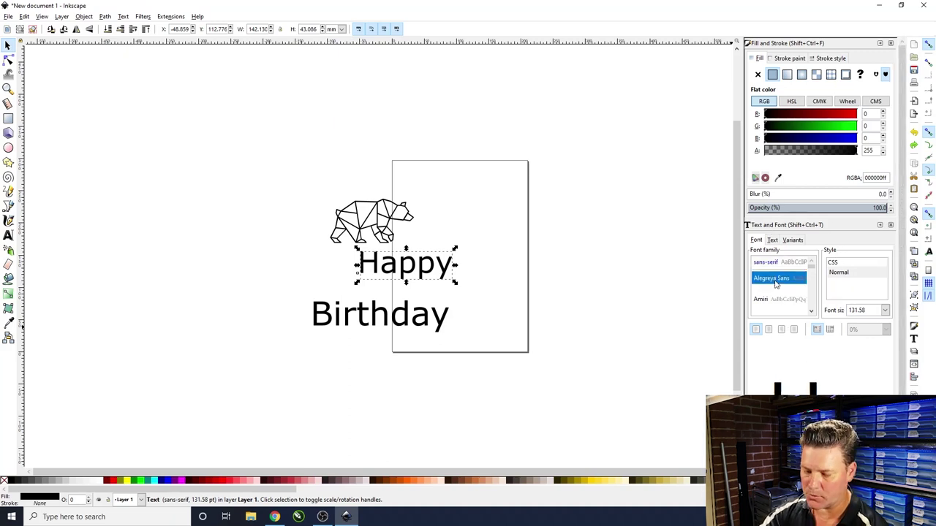
key(Down)
key(Down)
key(Down)
key(Down)
key(Down)
key(Down)
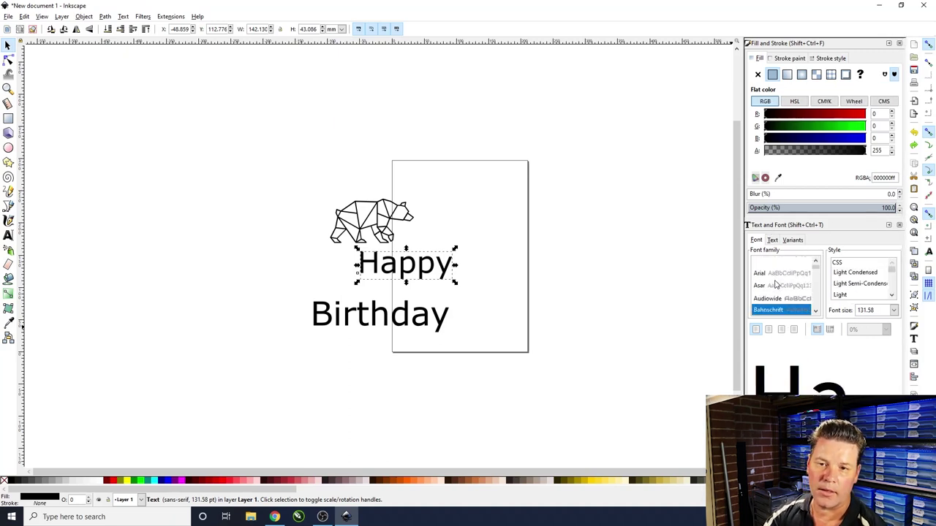
key(Down)
key(Down)
key(Down)
key(Down)
key(Down)
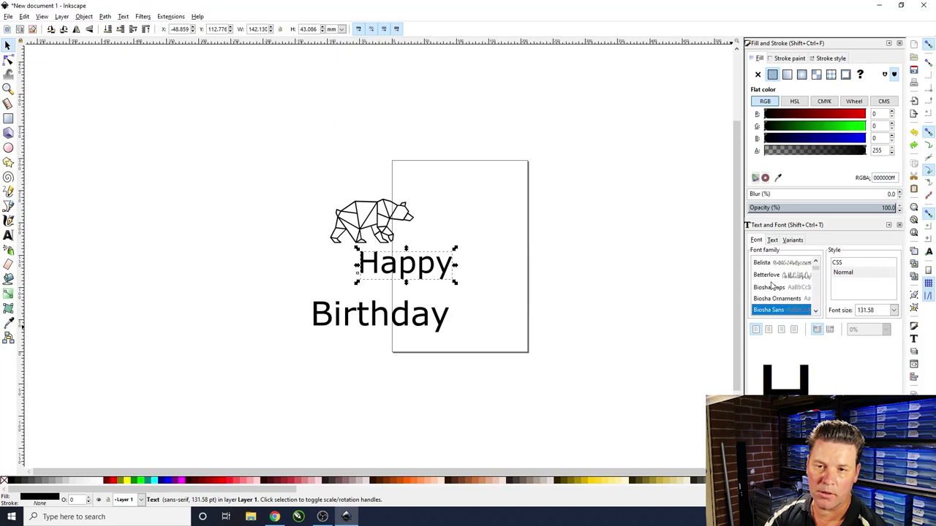
key(Down)
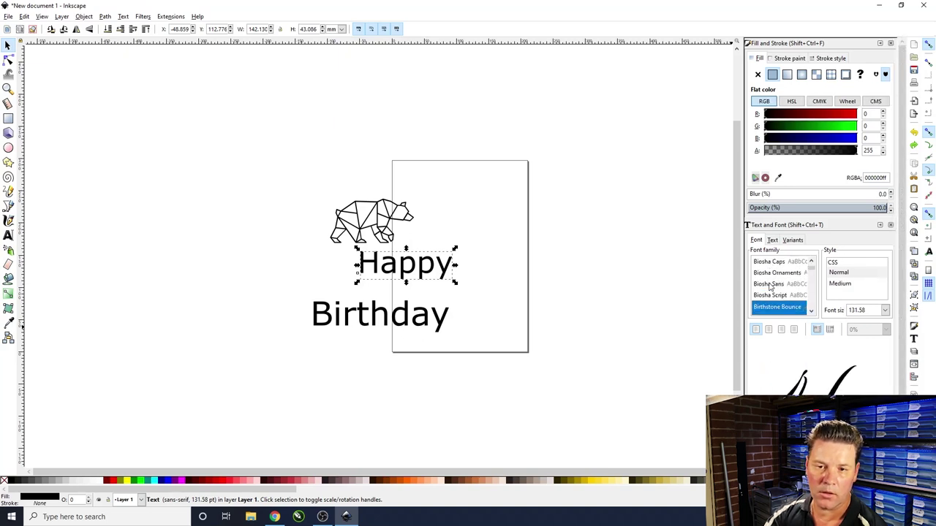
key(Down)
key(Down)
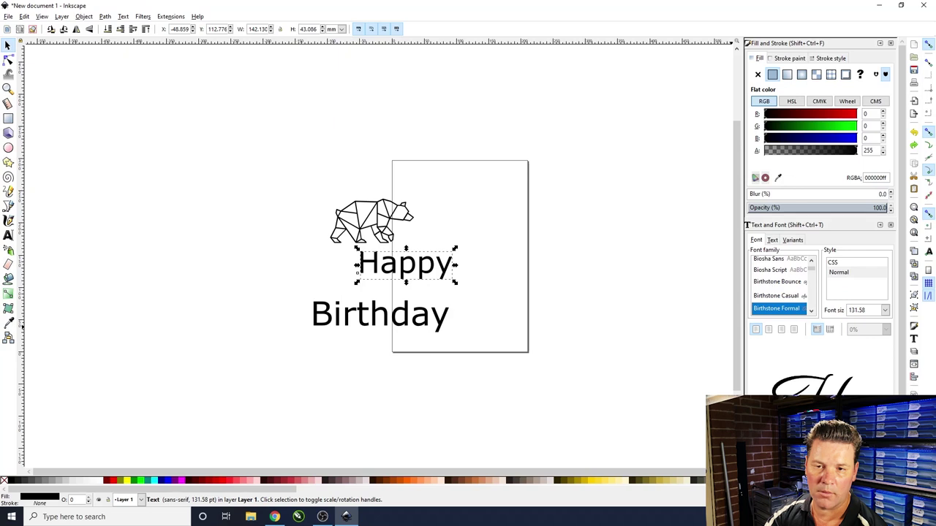
scroll(825, 391, down, 1)
key(Return)
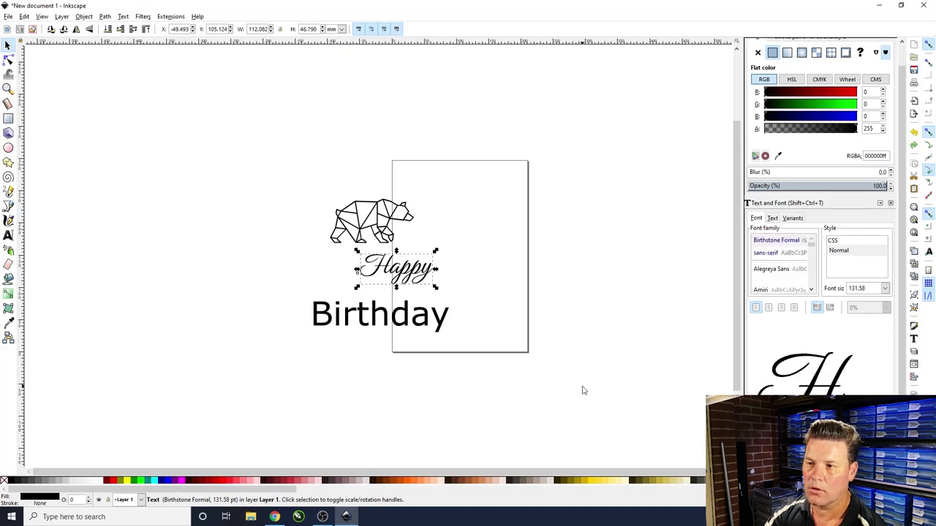
- Apply the Birthstone Formal font to the "Birthday" text and deselect it
click(418, 321)
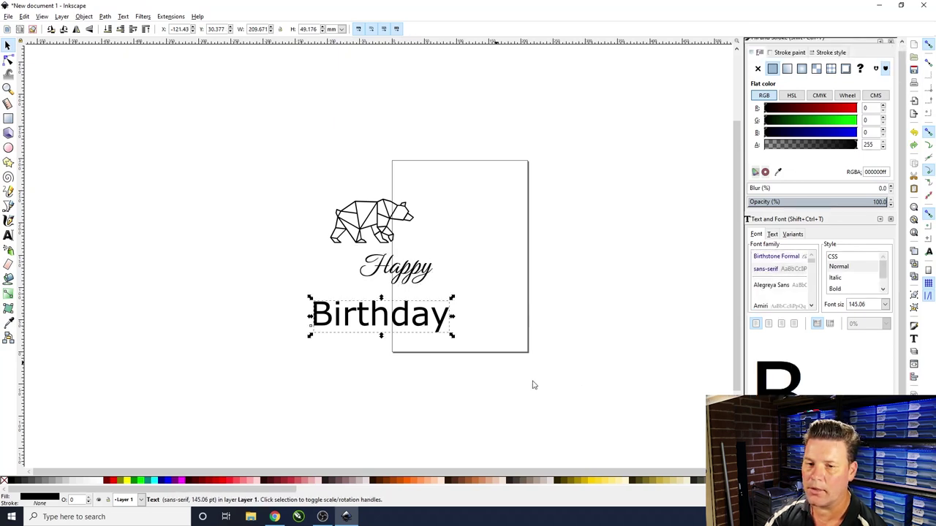
click(772, 258)
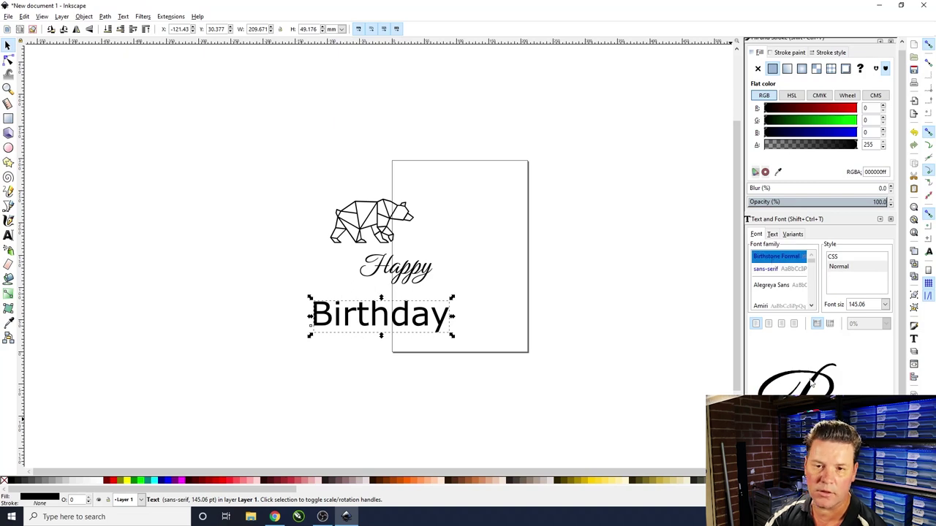
scroll(819, 220, down, 1)
key(Return)
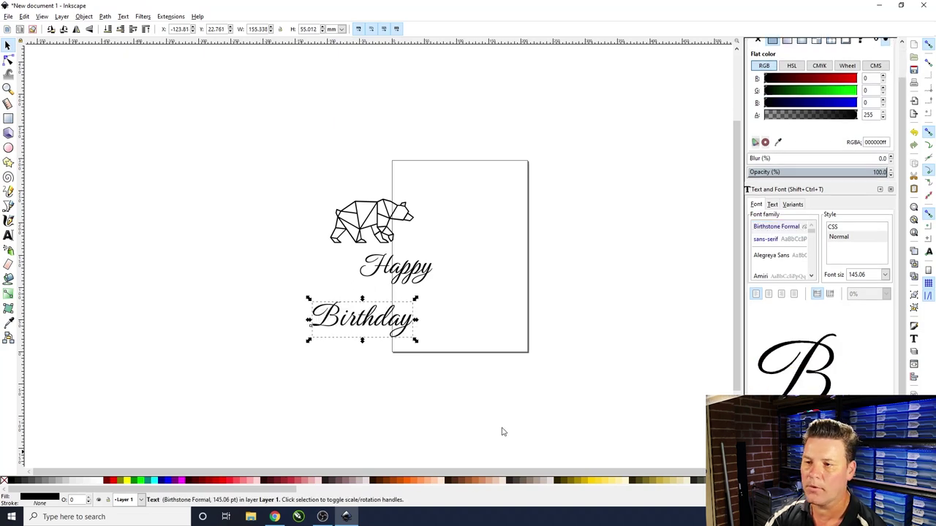
click(288, 258)
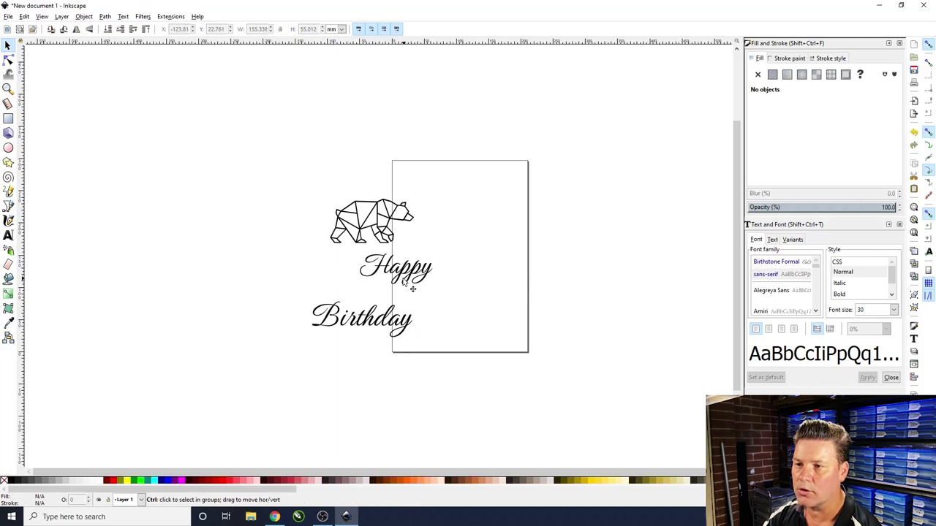
scroll(395, 265, up, 1)
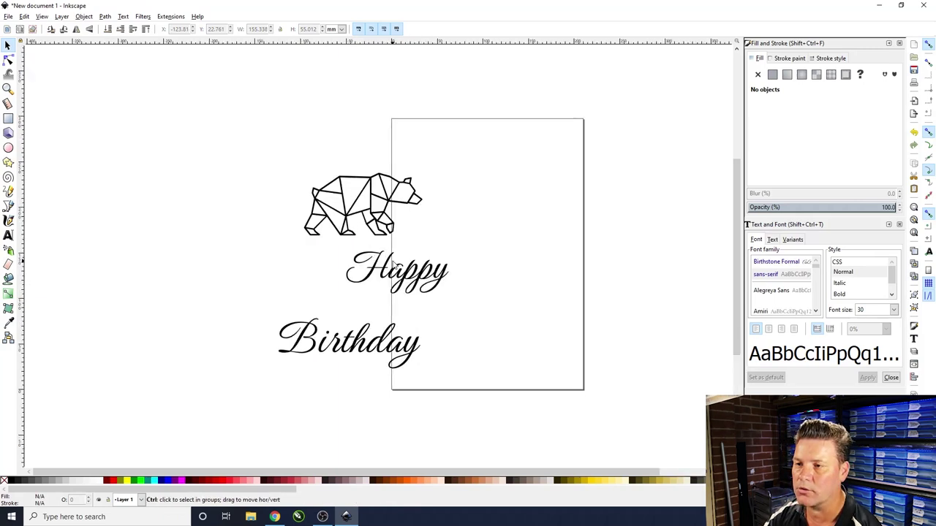
- Move the "Happy" text below the bear's head against its front paw, and the "Birthday" text directly under the bear's feet
scroll(392, 264, up, 1)
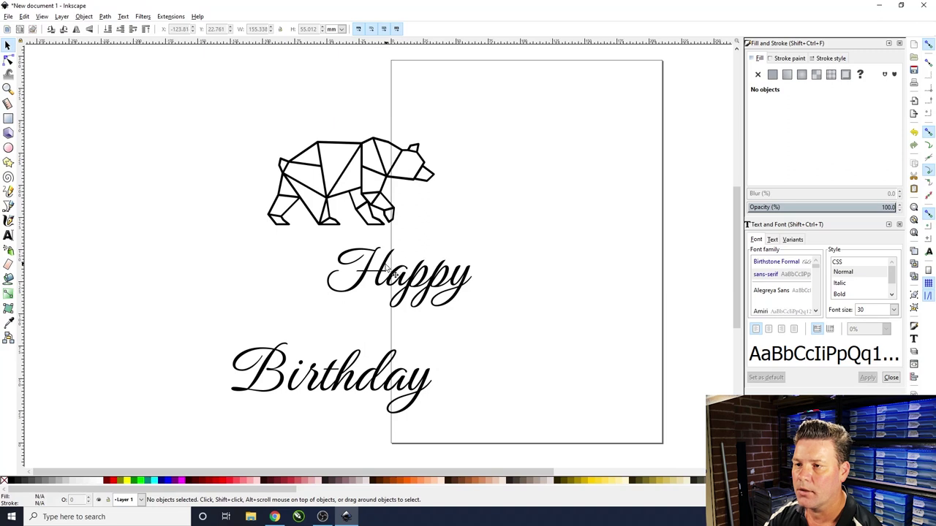
drag(395, 280, 459, 217)
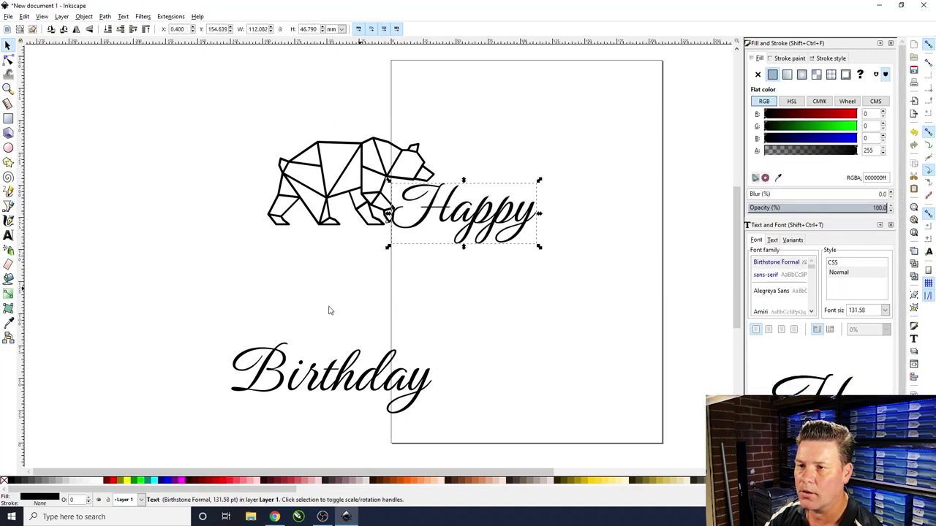
drag(319, 385, 352, 262)
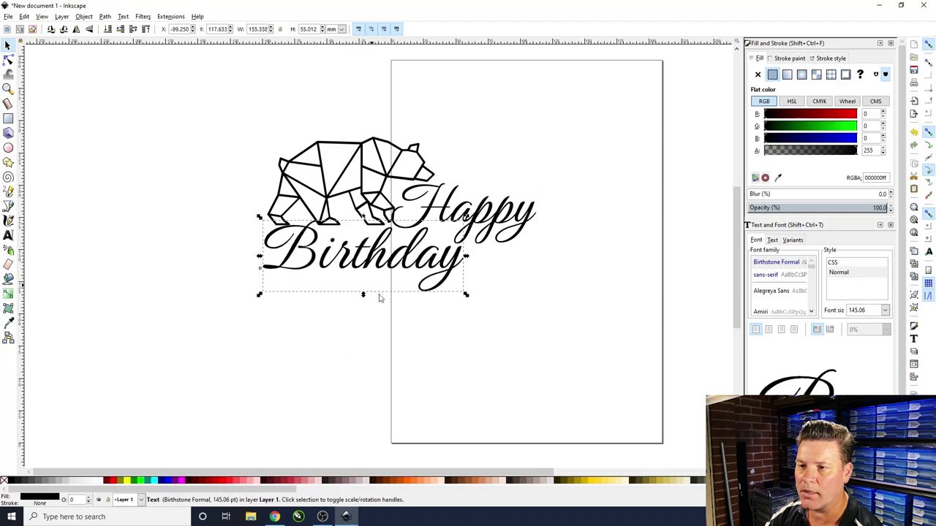
- Enlarge the "Birthday" text to about 183 mm wide and shift it slightly right to sit under both the bear and "Happy"
drag(467, 296, 504, 317)
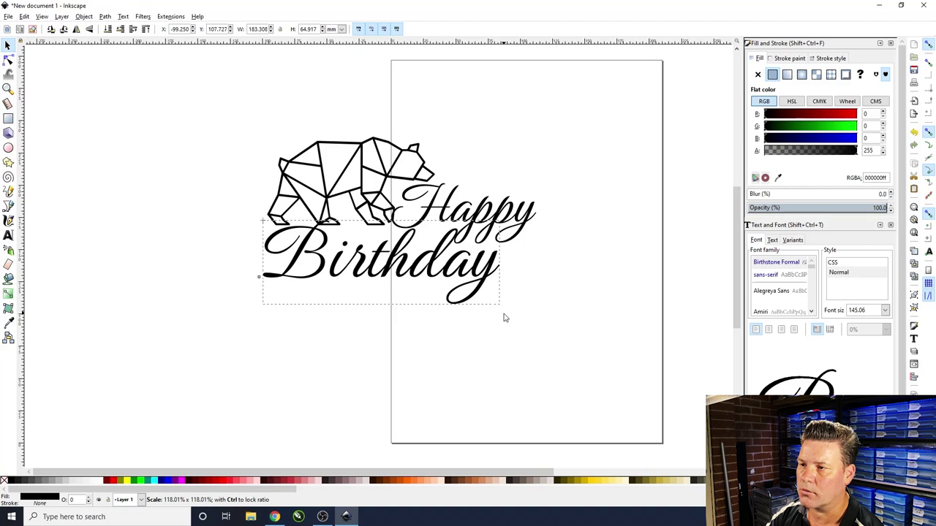
drag(504, 318, 504, 317)
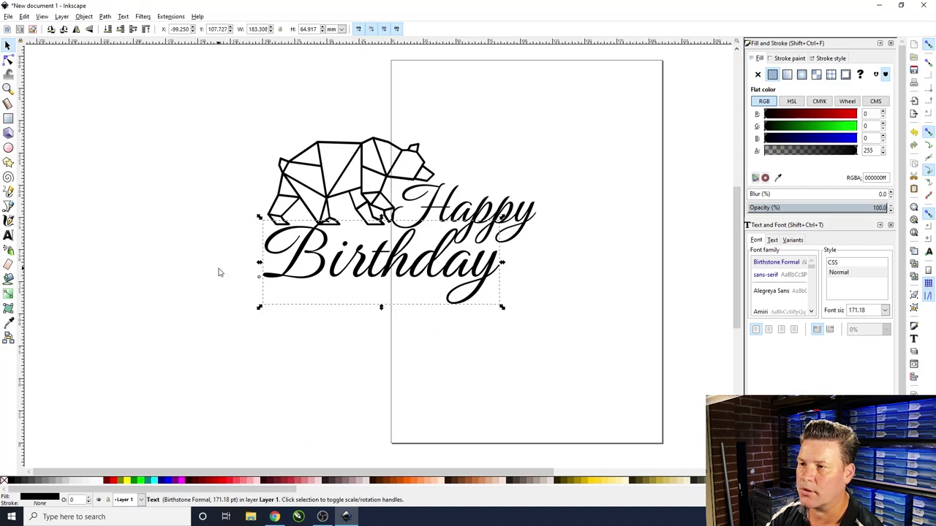
key(Escape)
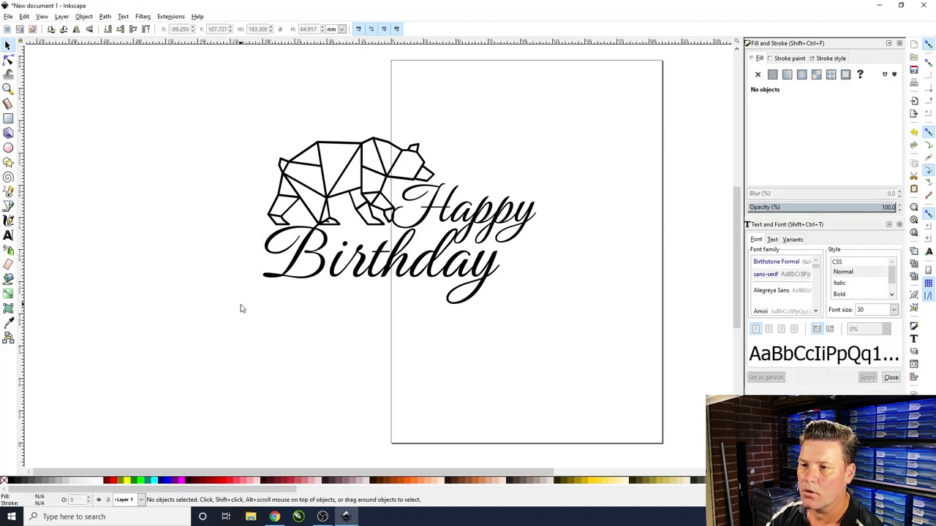
drag(338, 272, 358, 269)
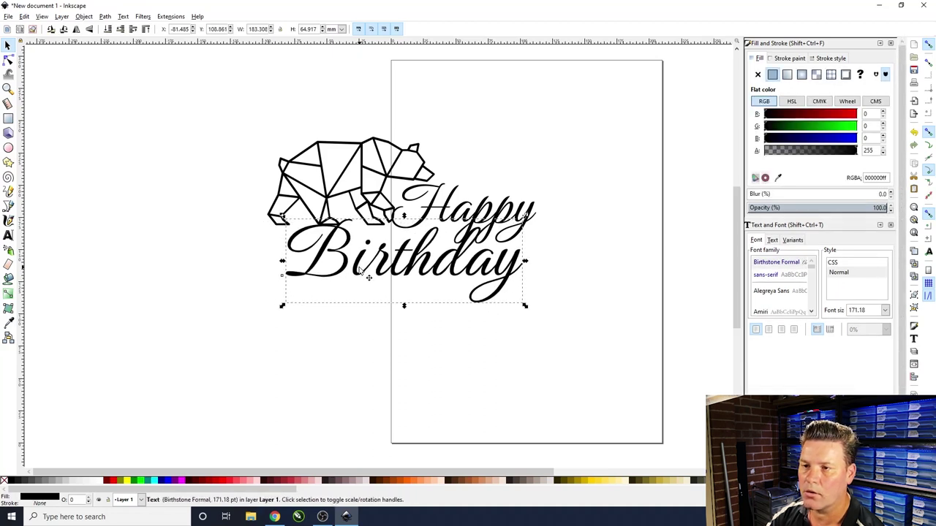
click(329, 320)
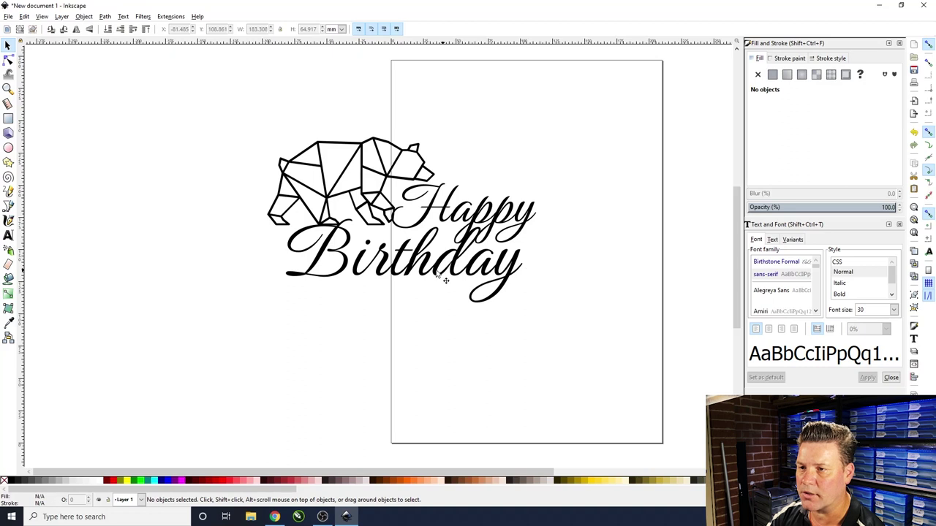
- Try a vertical shift of 5 on the letter B of "Birthday"
click(348, 269)
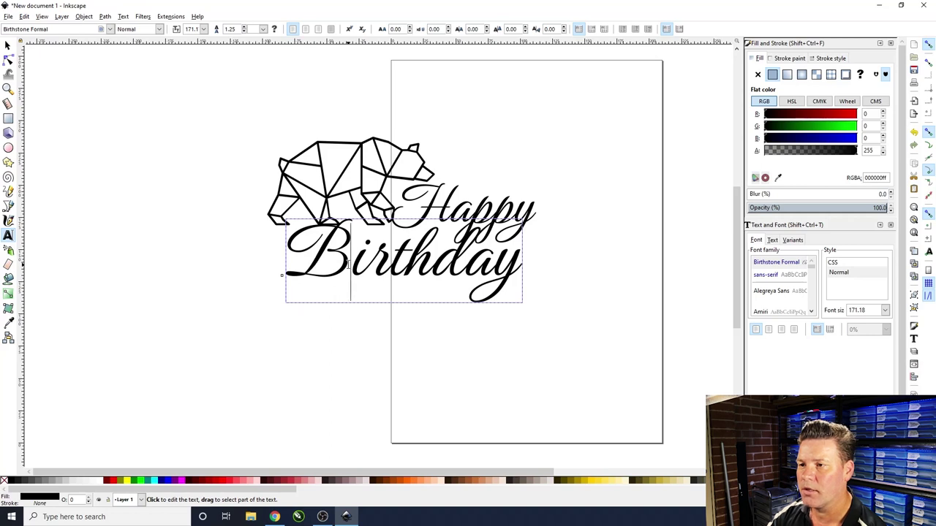
drag(352, 267, 283, 269)
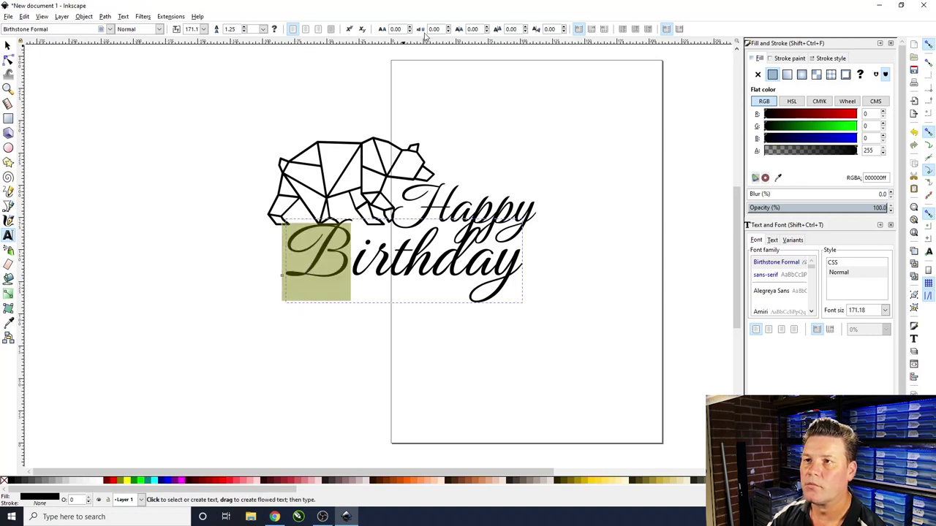
double_click(516, 30)
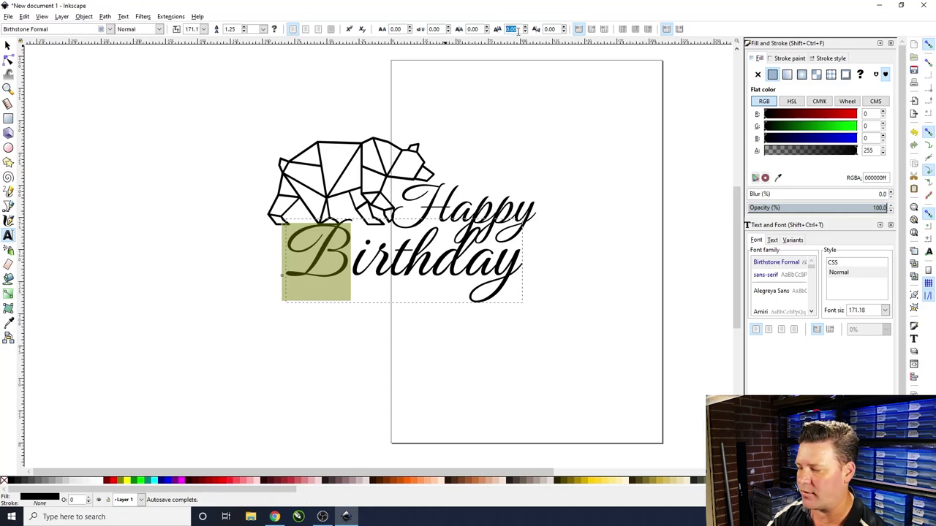
text(5)
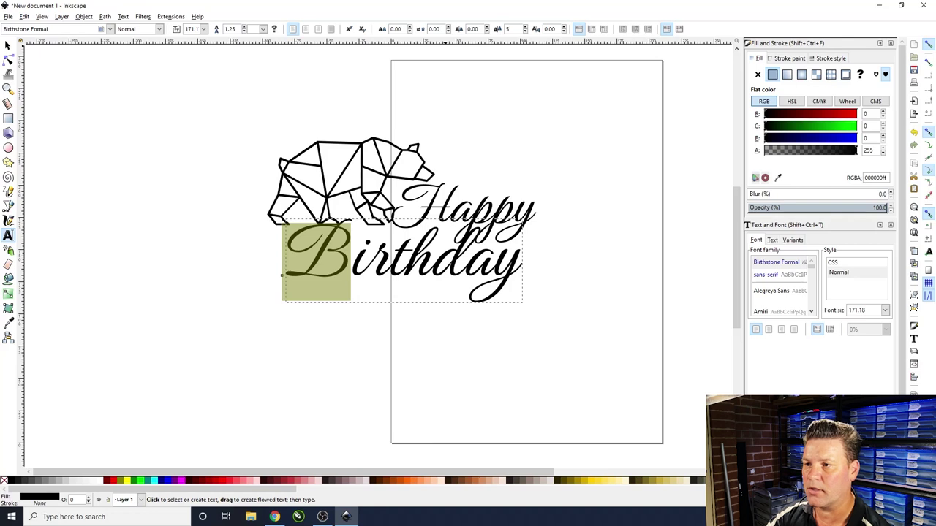
key(Return)
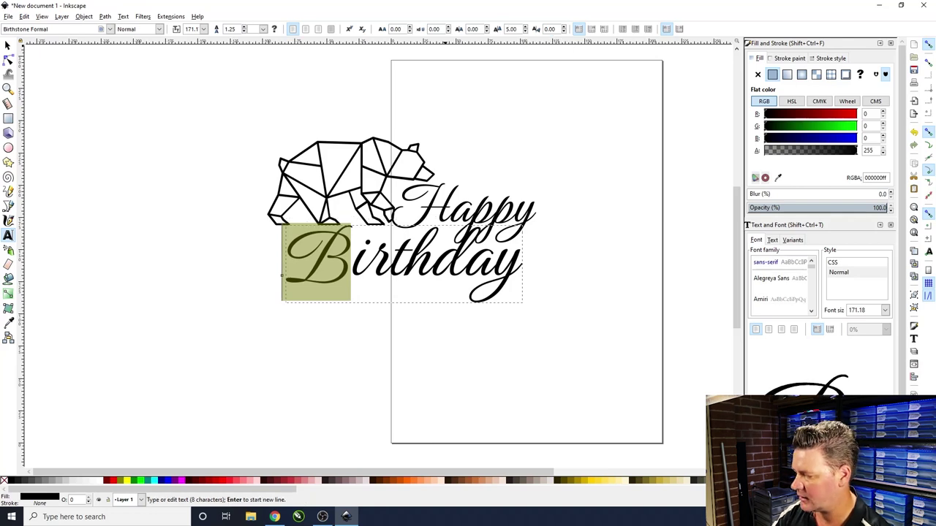
- Set the horizontal kerning of the letter B in "Birthday" to 5 and deselect the text
triple_click(477, 29)
text(5)
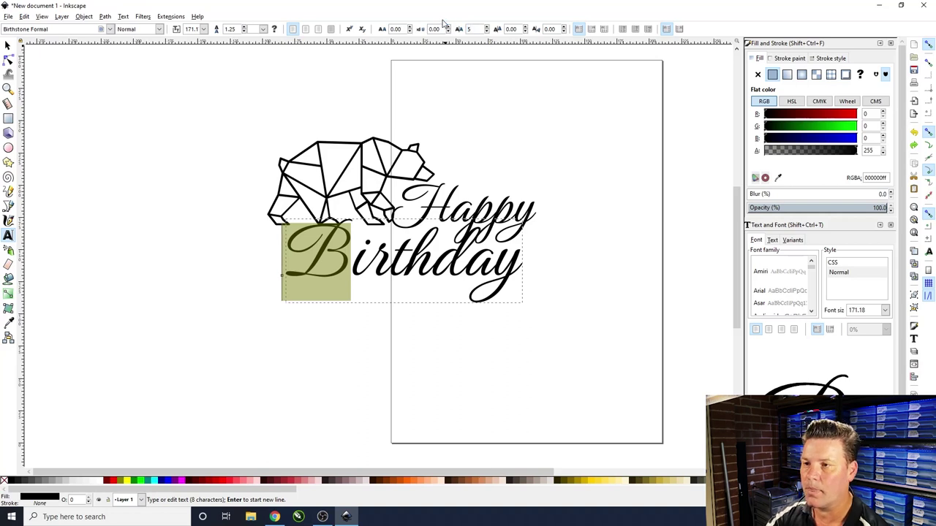
key(Return)
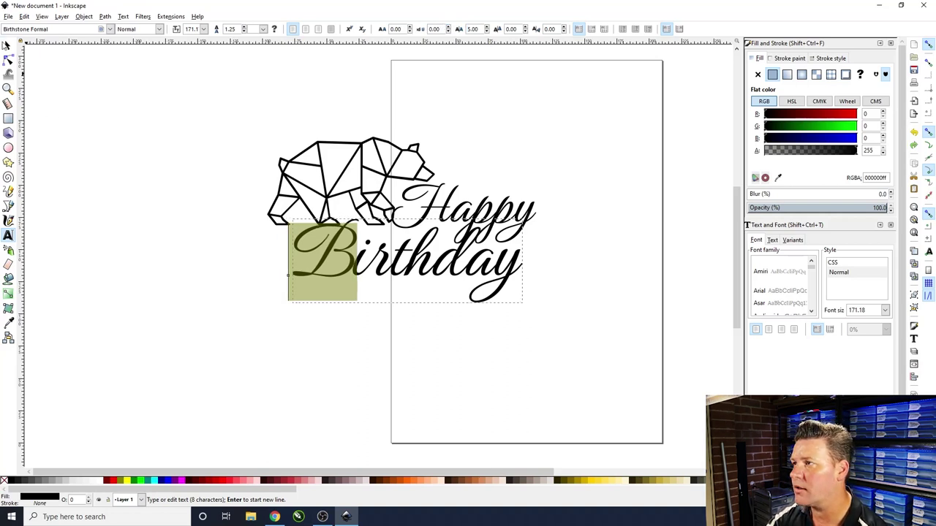
click(7, 45)
click(128, 174)
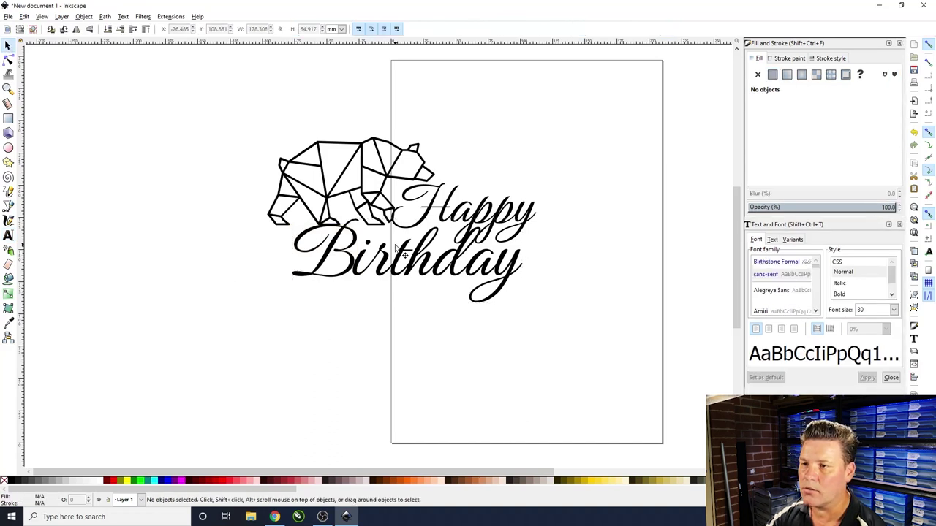
- Gauge the thickness of the H crossbar in "Happy" by drawing a small temporary rectangle across it
key(ctrl)
scroll(398, 250, up, 3)
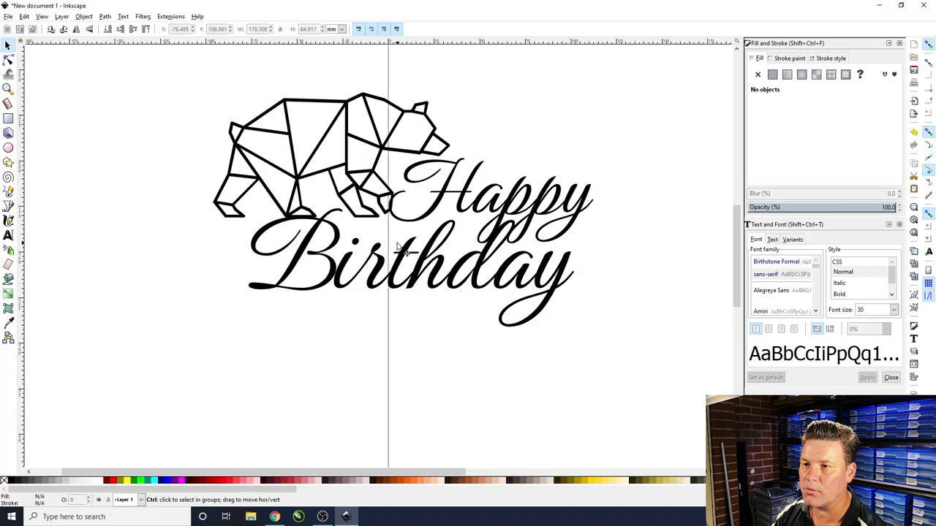
scroll(393, 225, up, 2)
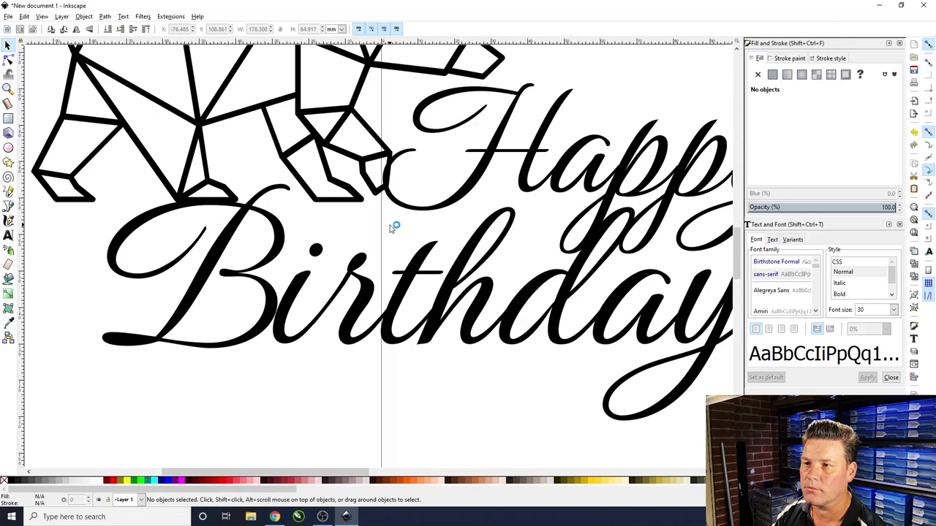
scroll(523, 149, up, 2)
scroll(519, 162, up, 5)
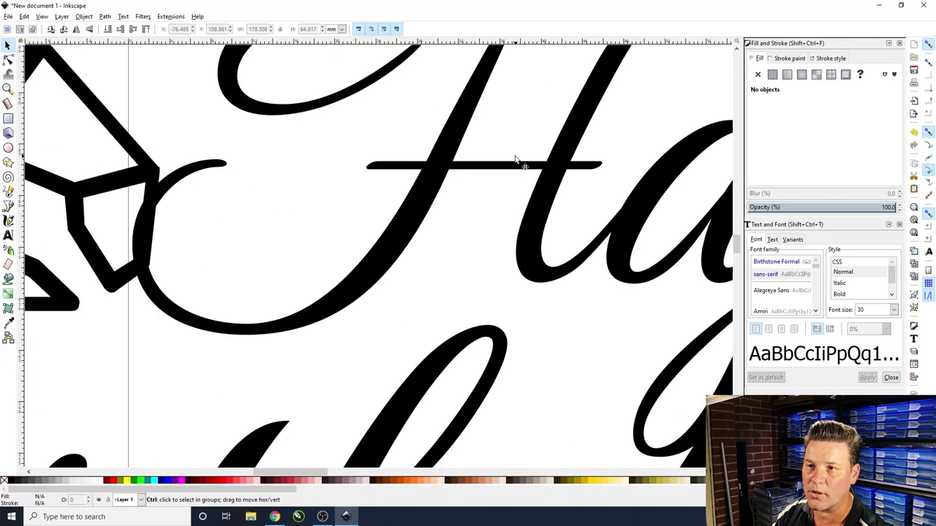
click(8, 118)
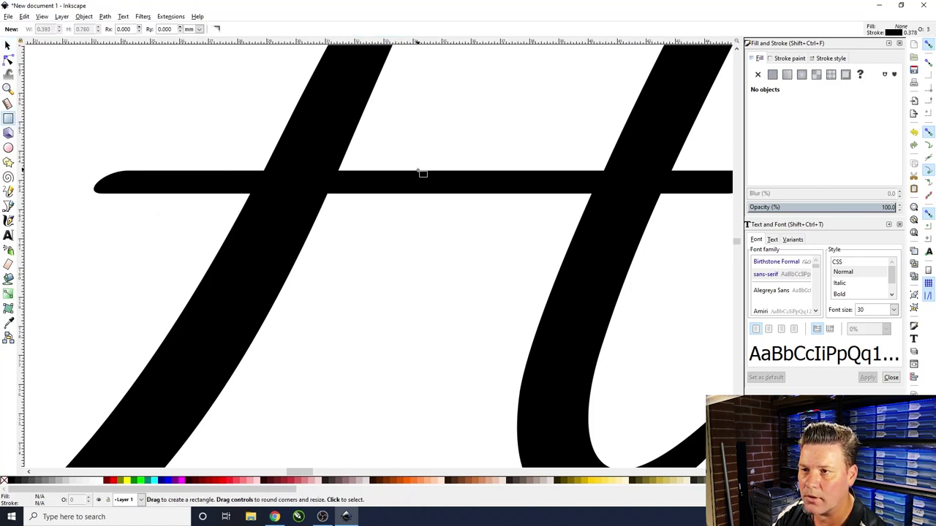
drag(422, 173, 436, 196)
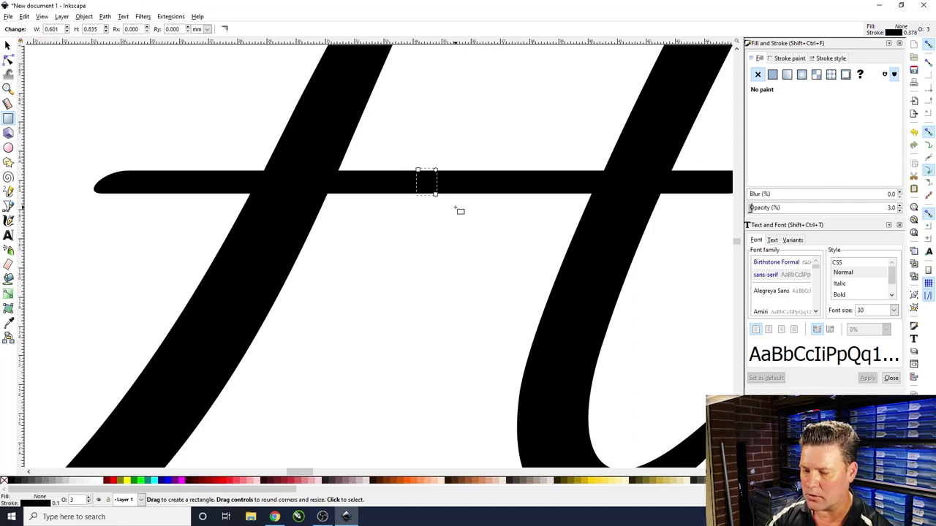
key(Escape)
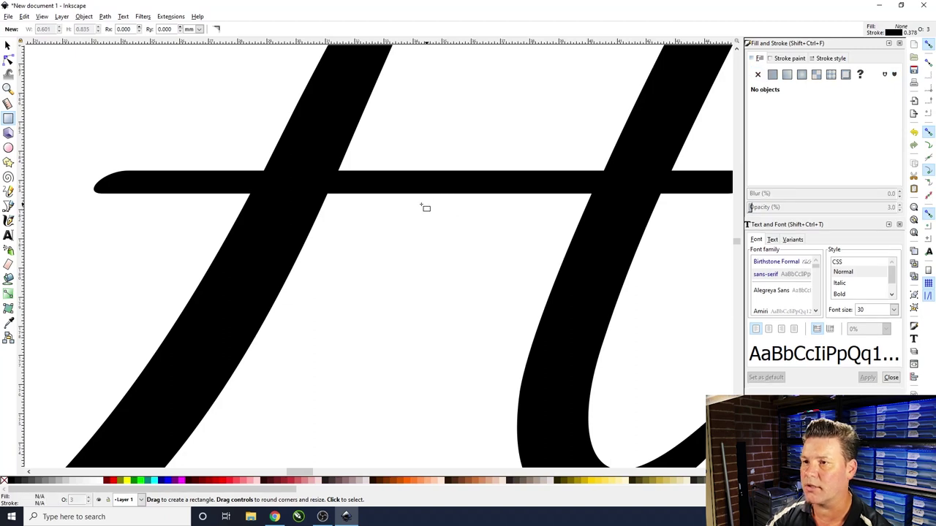
- Apply a Dynamic Offset to the "Happy" text and extend it slightly outward to thicken the letter strokes
scroll(384, 195, down, 3)
scroll(384, 195, up, 3)
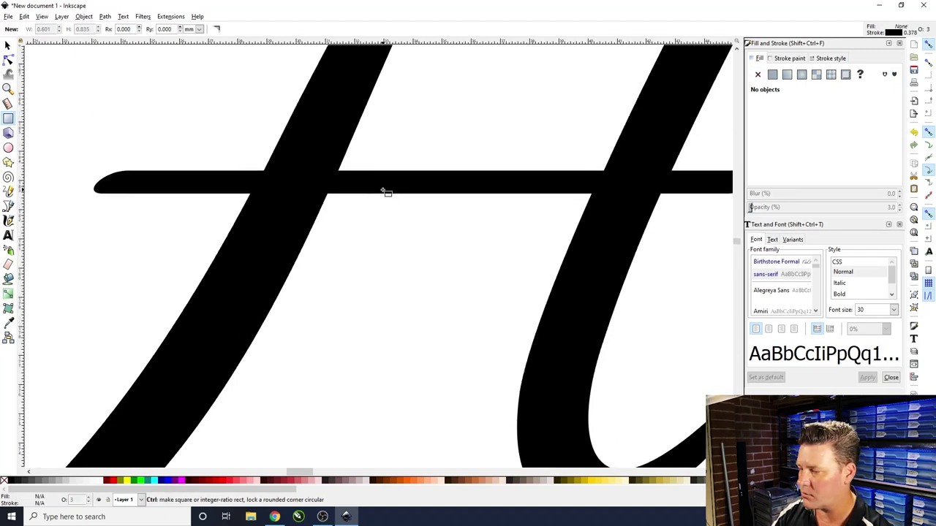
scroll(385, 193, up, 3)
scroll(384, 190, down, 8)
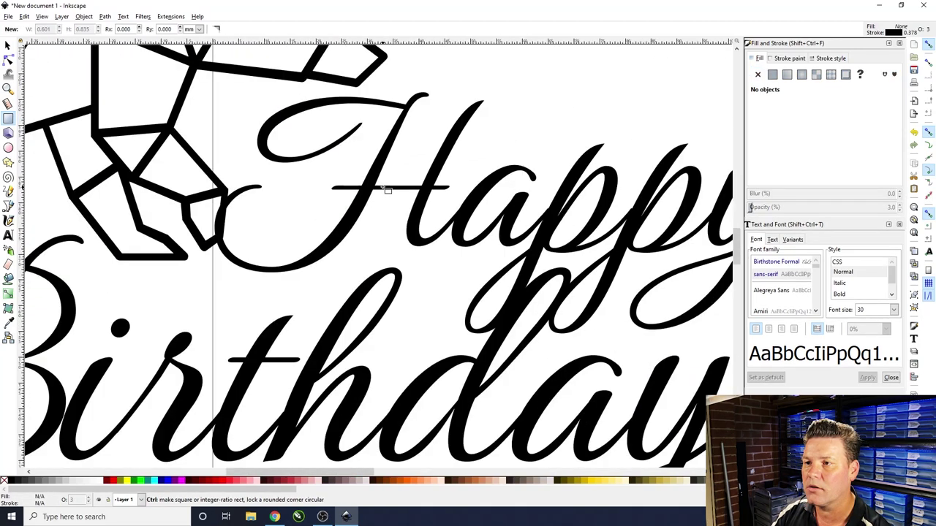
click(7, 46)
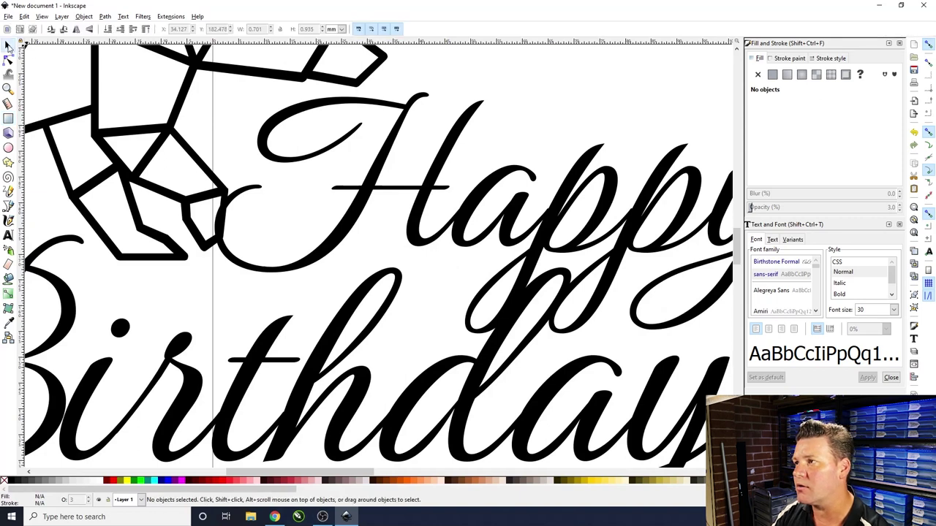
click(388, 180)
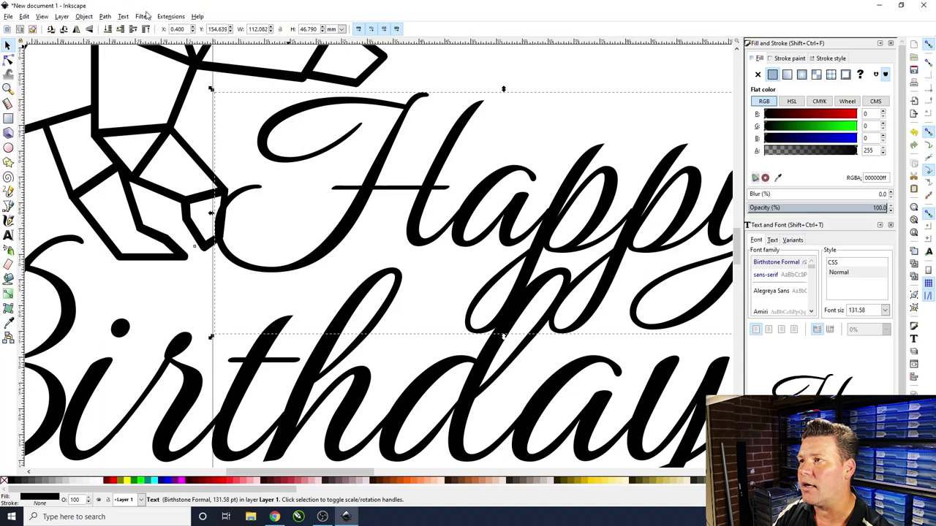
click(105, 17)
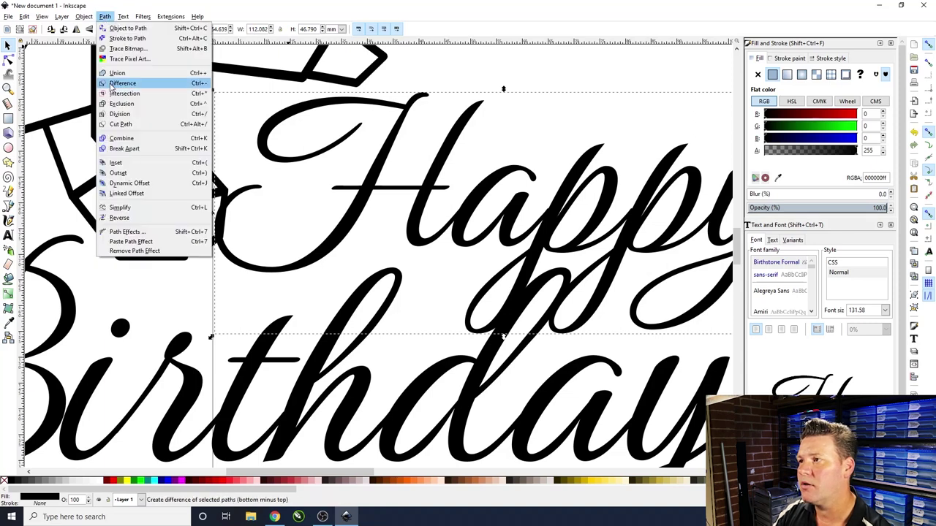
click(131, 183)
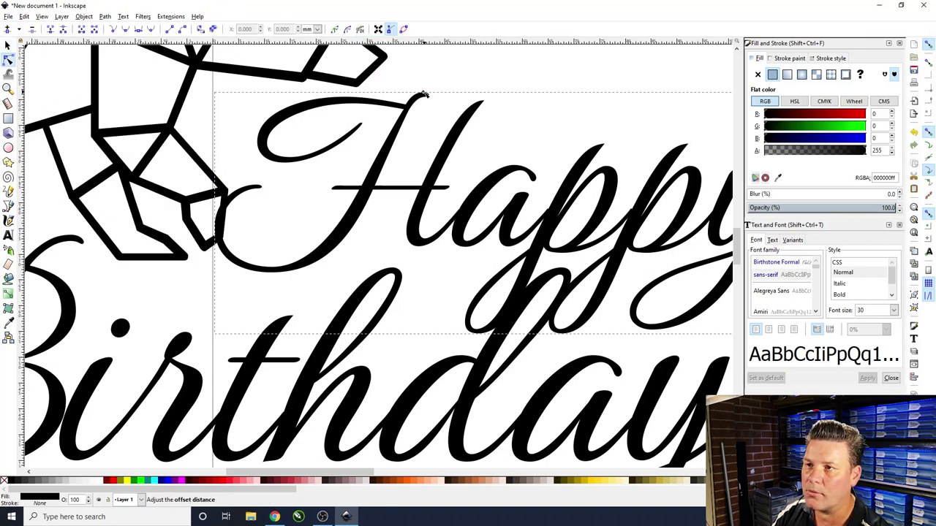
drag(423, 94, 425, 93)
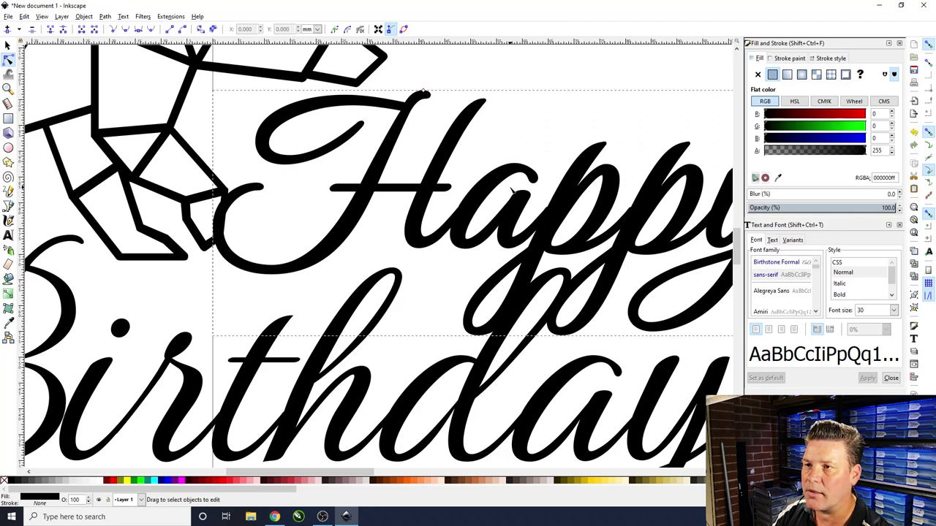
- Measure the thickened H crossbar in "Happy" with a small rectangle spanning its height, and delete the rectangle
click(8, 118)
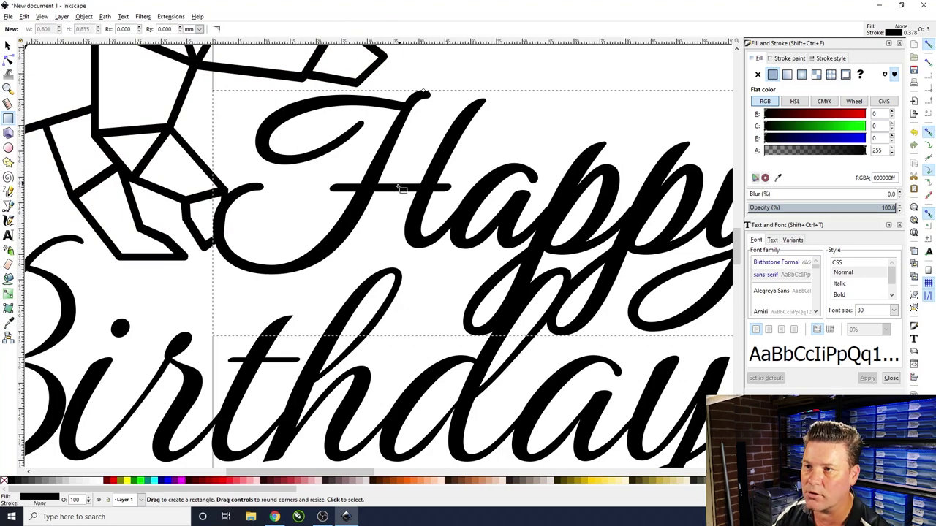
scroll(406, 190, down, 2)
scroll(402, 193, up, 6)
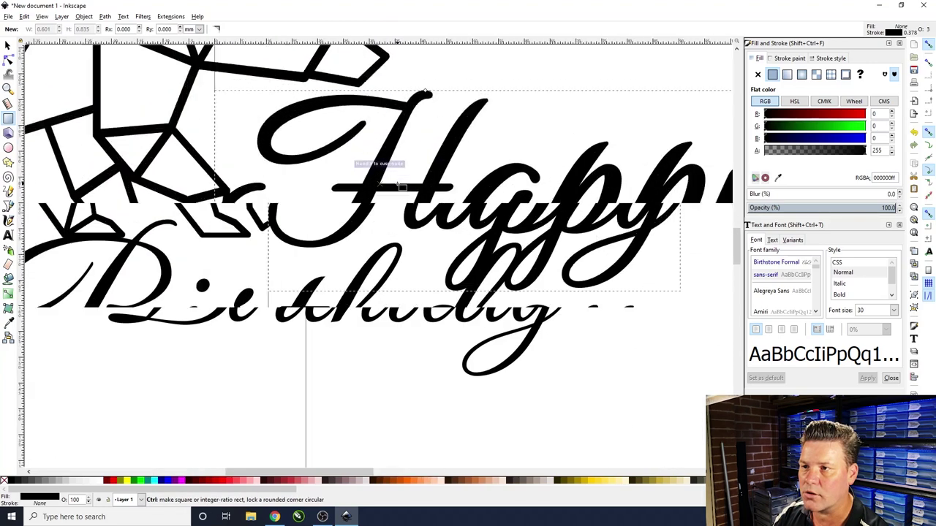
scroll(398, 192, up, 4)
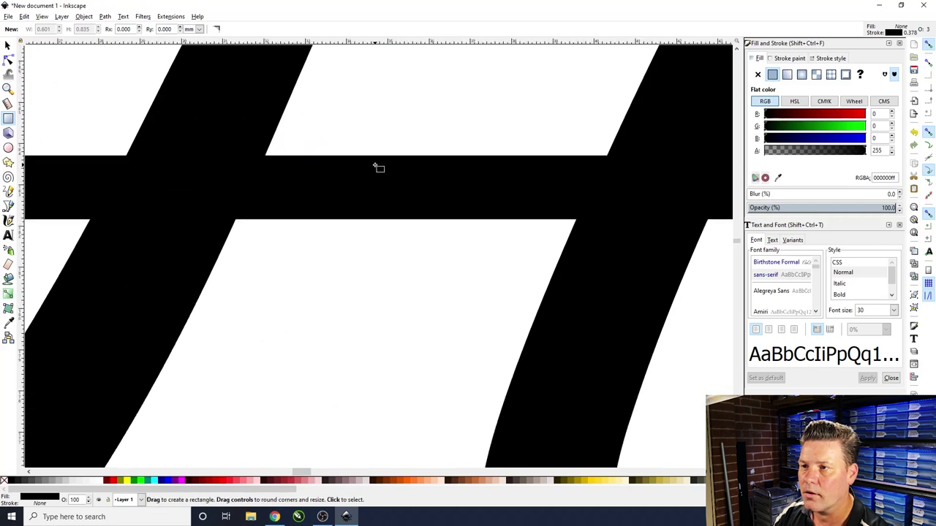
drag(369, 156, 403, 219)
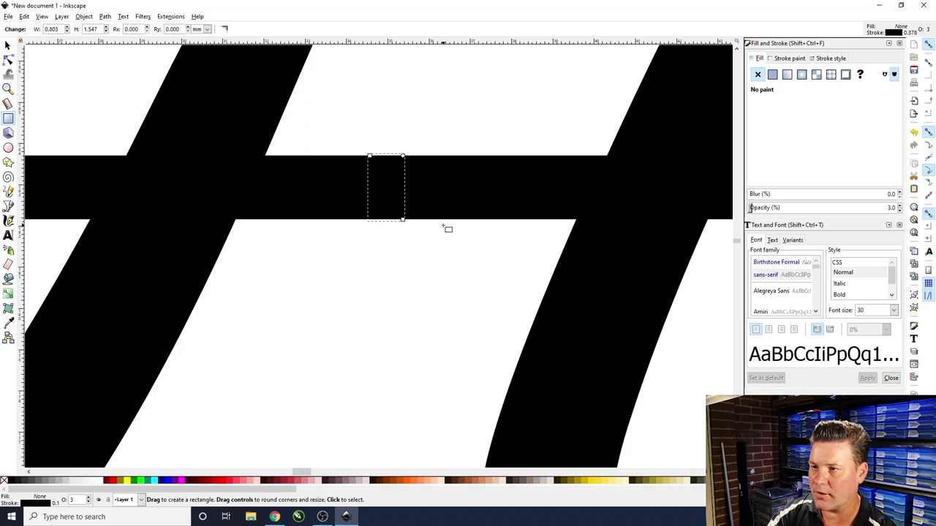
key(Delete)
- Apply a Dynamic Offset to the "Birthday" text and extend it outward to thicken the letter strokes
scroll(369, 212, down, 6)
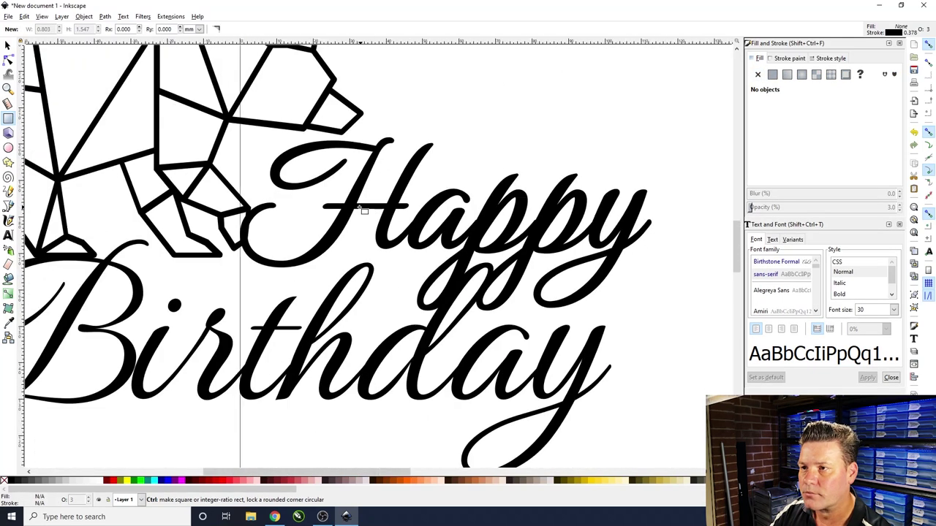
click(339, 291)
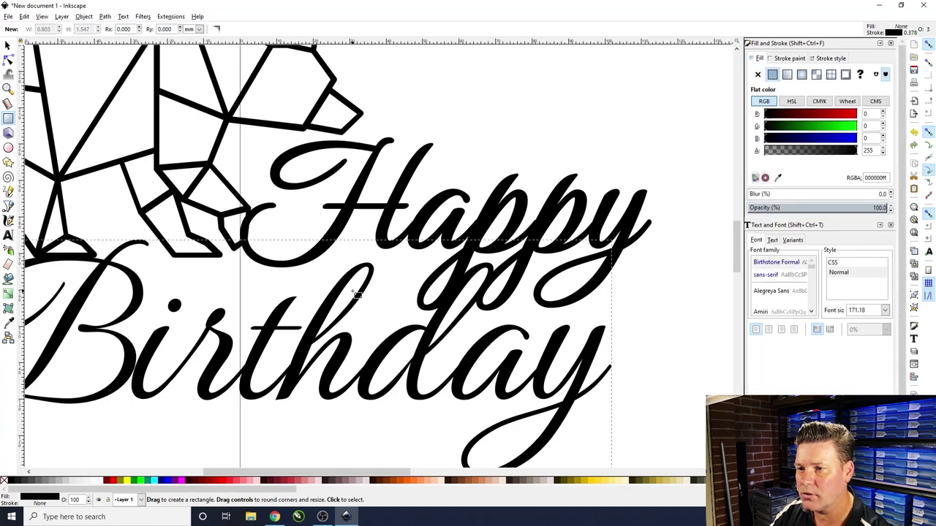
scroll(356, 293, down, 1)
scroll(227, 290, up, 2)
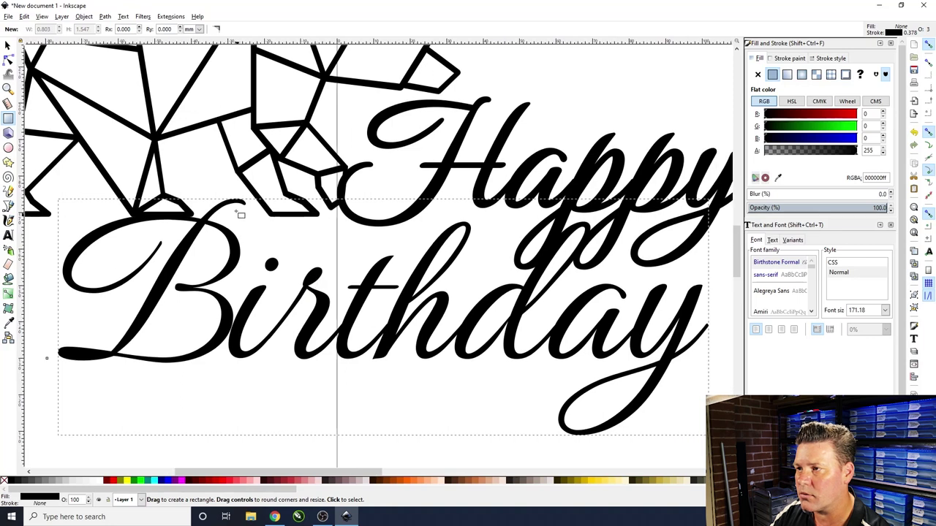
click(105, 16)
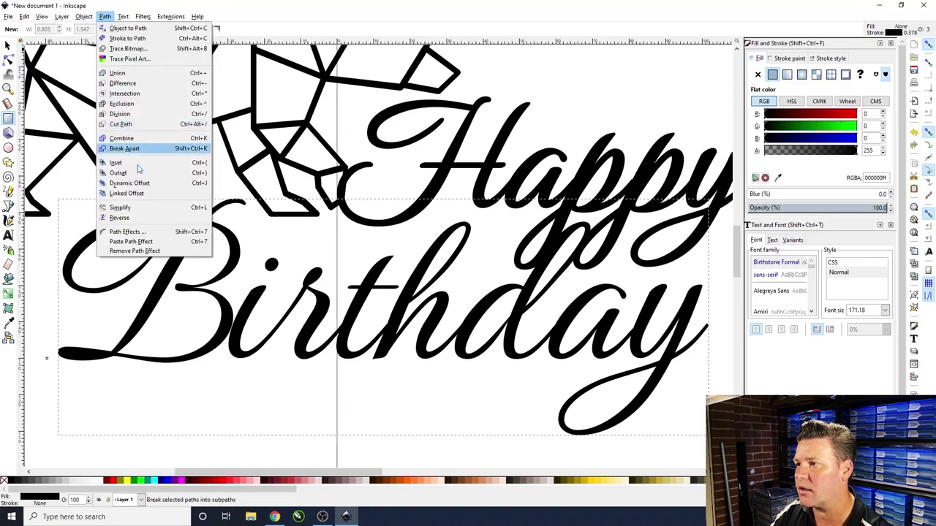
click(141, 187)
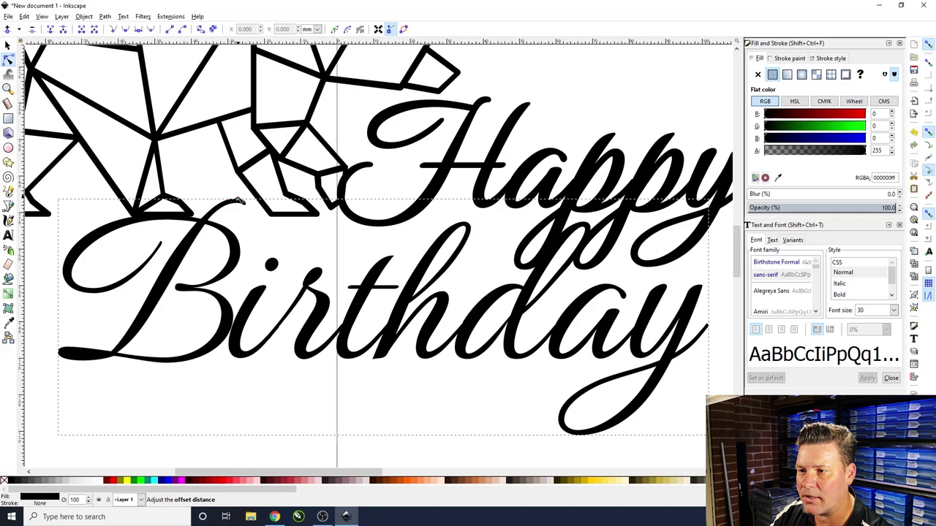
drag(238, 201, 240, 199)
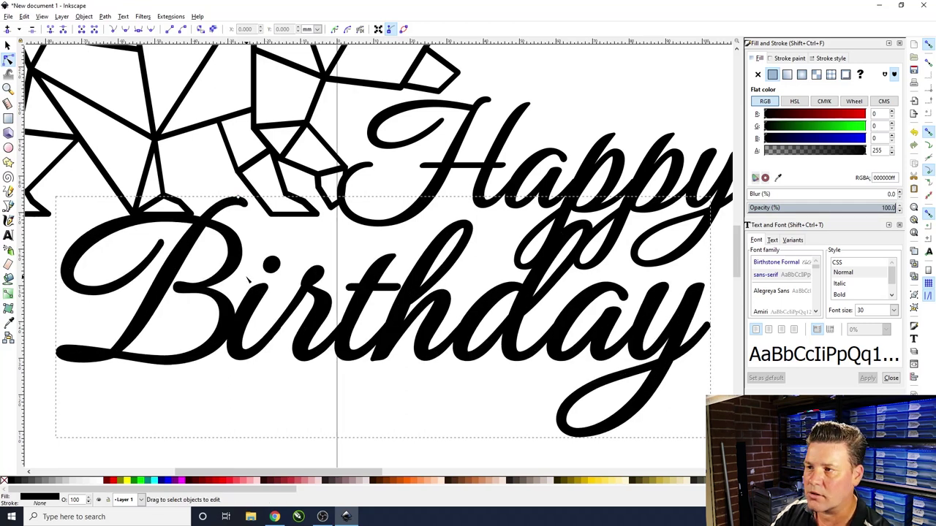
scroll(236, 198, up, 2)
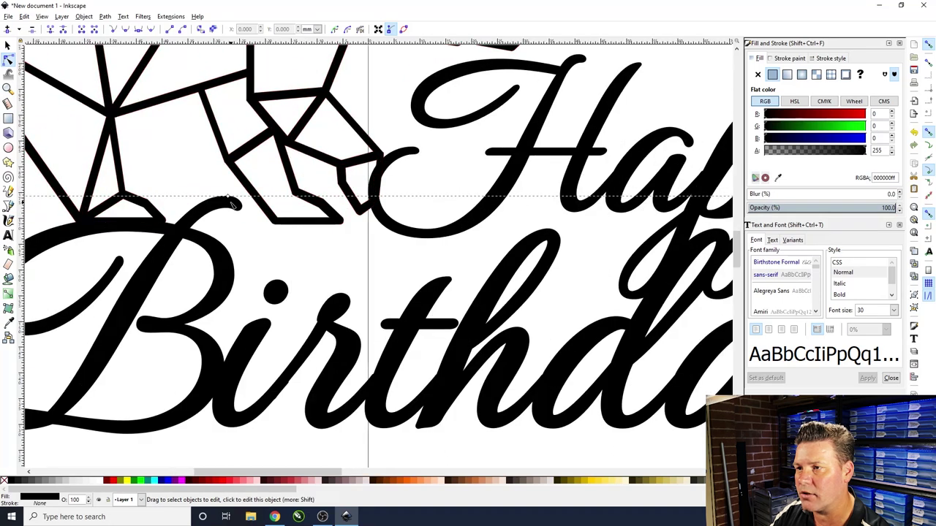
drag(228, 197, 230, 195)
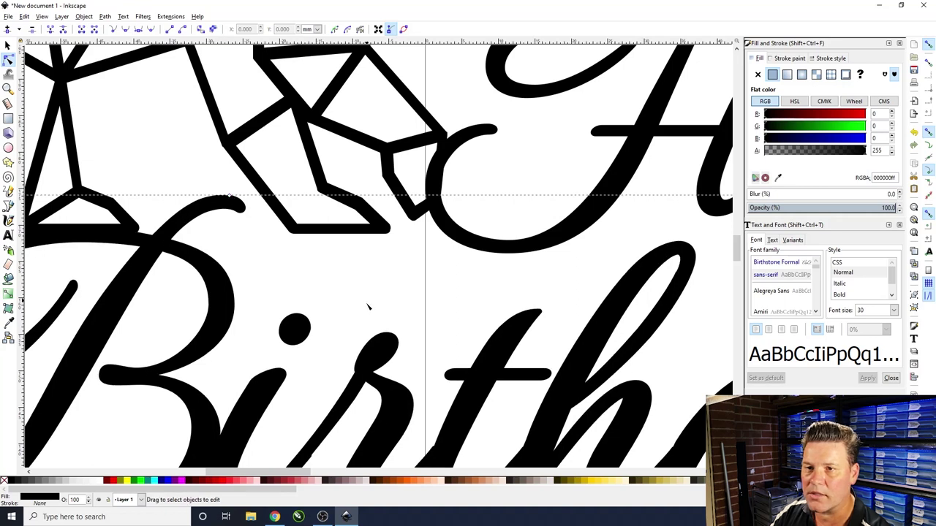
scroll(358, 296, down, 2)
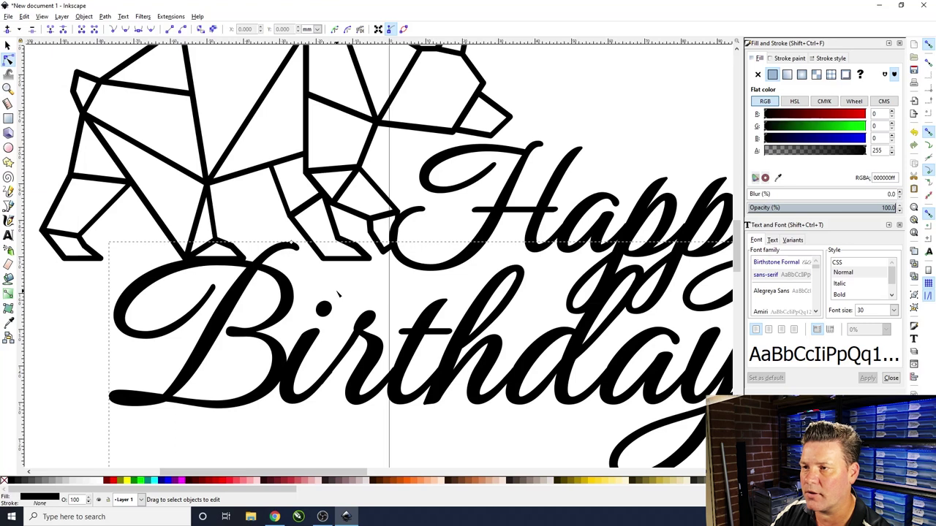
- Apply a Dynamic Offset to the bear and extend it outward by about 0.27 pt to thicken its lines
click(345, 190)
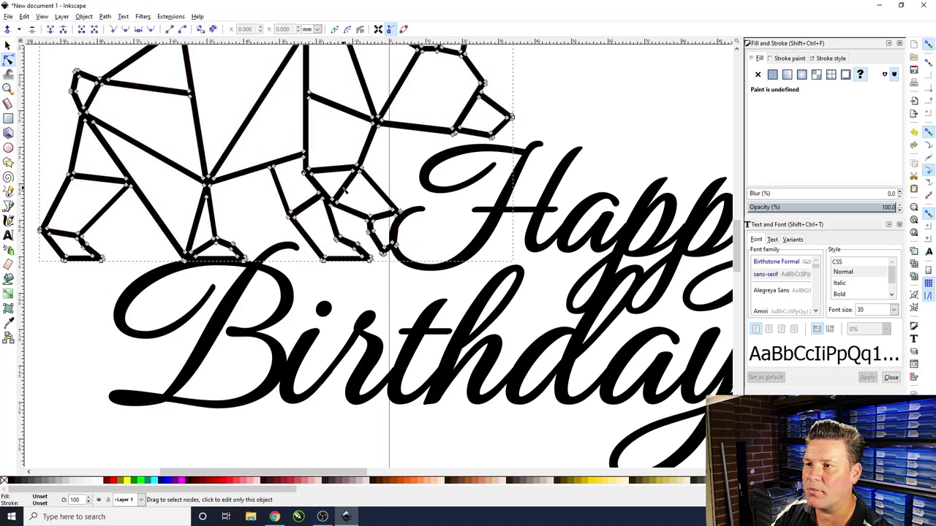
scroll(307, 217, down, 1)
scroll(303, 215, up, 5)
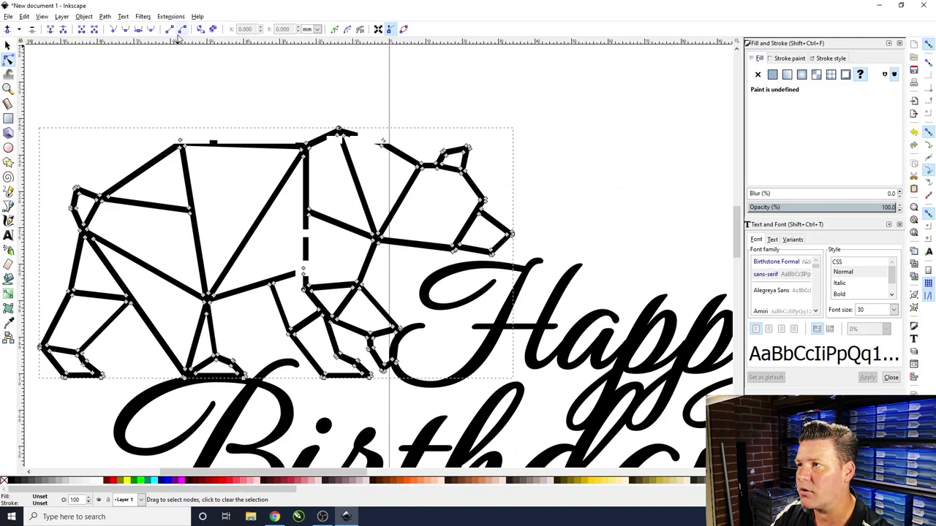
click(106, 17)
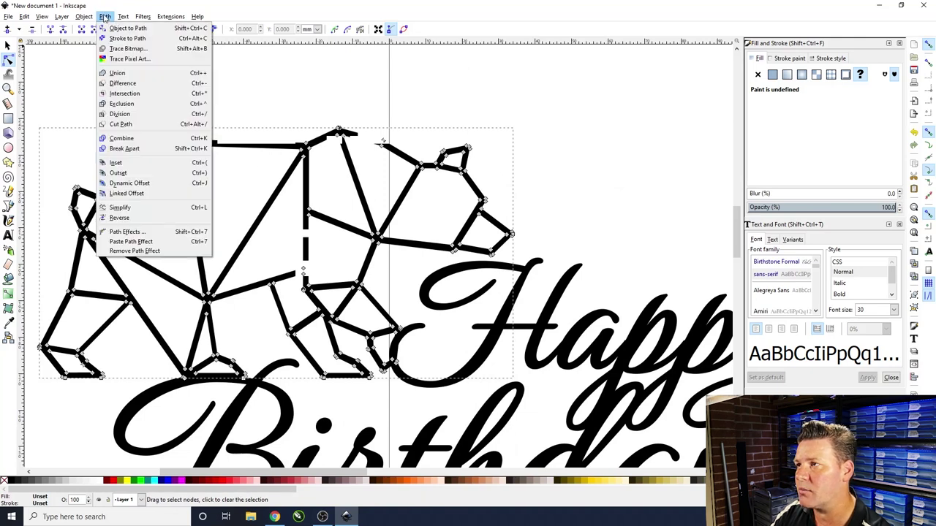
click(140, 183)
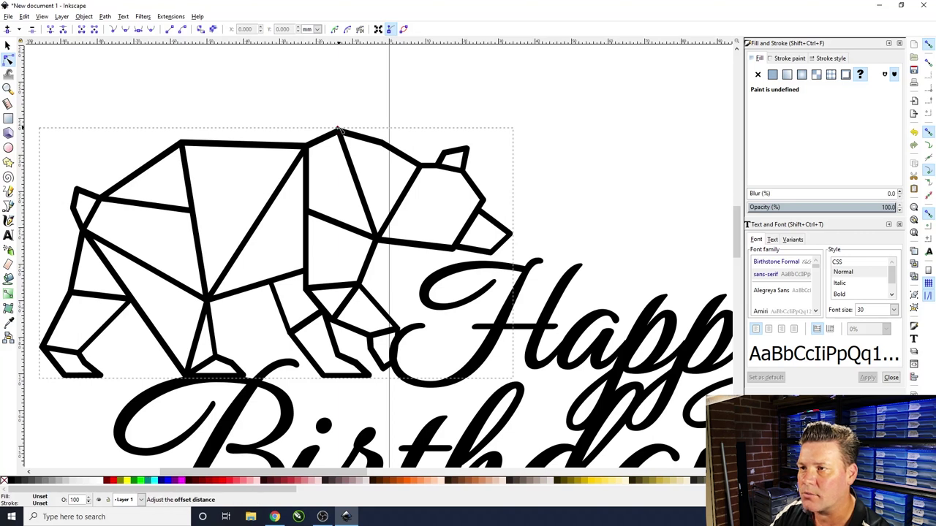
drag(338, 129, 339, 128)
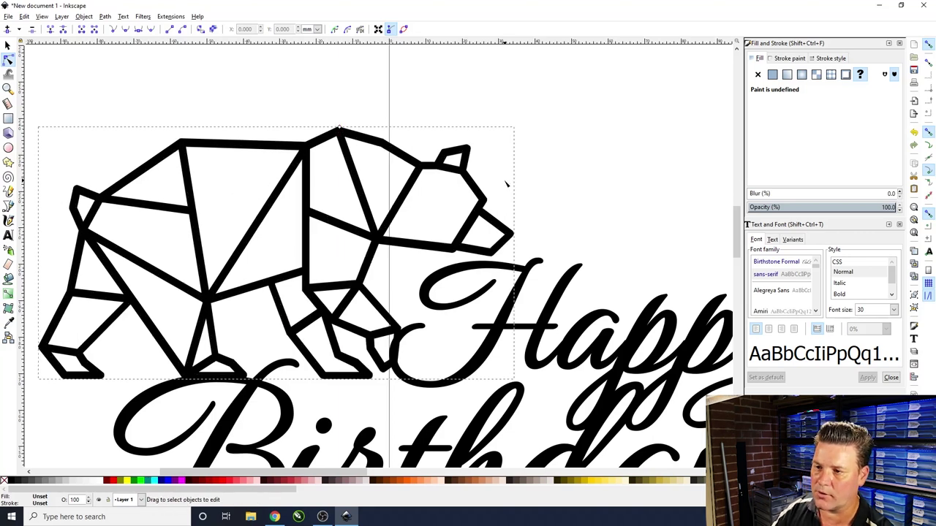
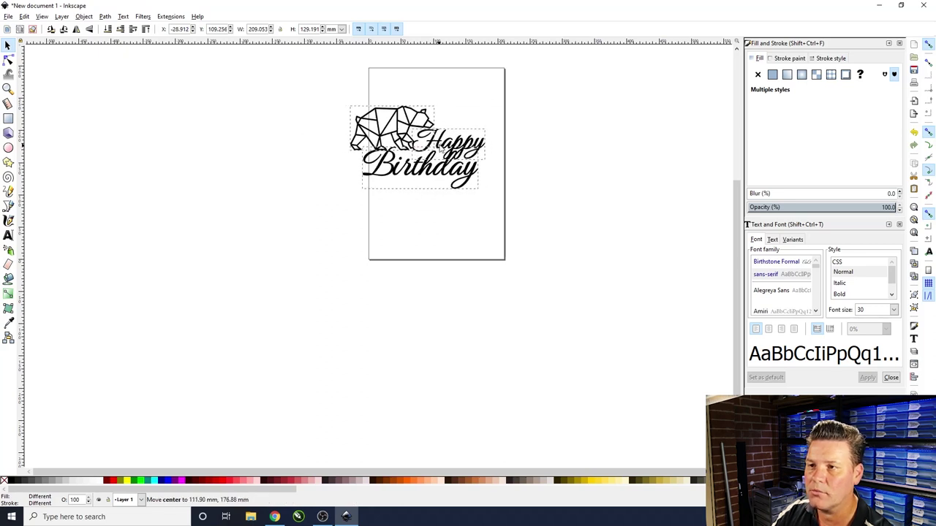
- Move the bear and both words together off the page into the empty canvas to its left, and deselect them
drag(436, 153, 282, 145)
click(248, 241)
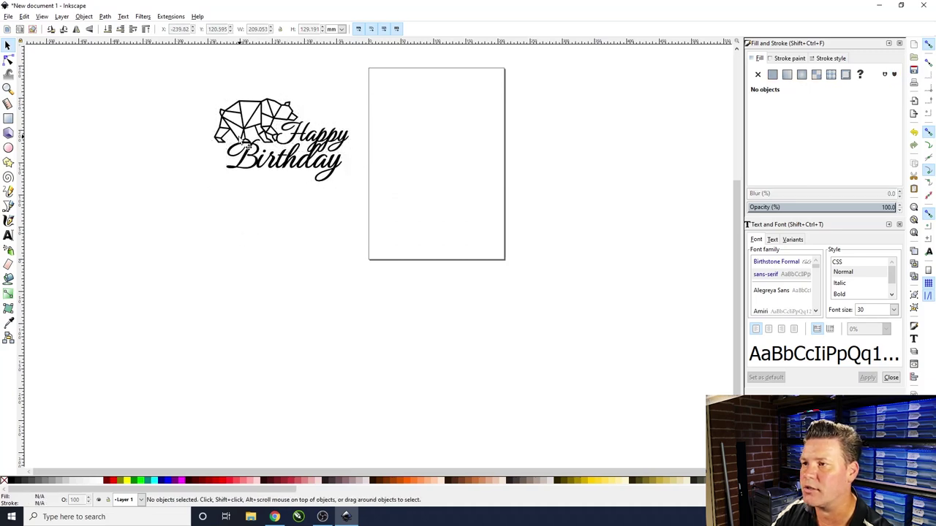
- Nudge the bear about 1 mm to the left relative to the "Happy" text
ctrl+scroll(219, 132, up, 3)
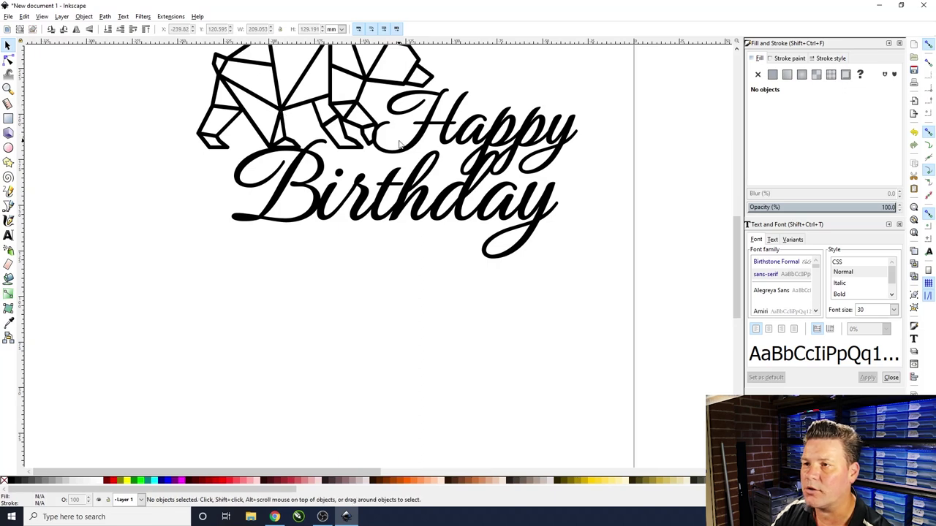
ctrl+scroll(382, 139, up, 1)
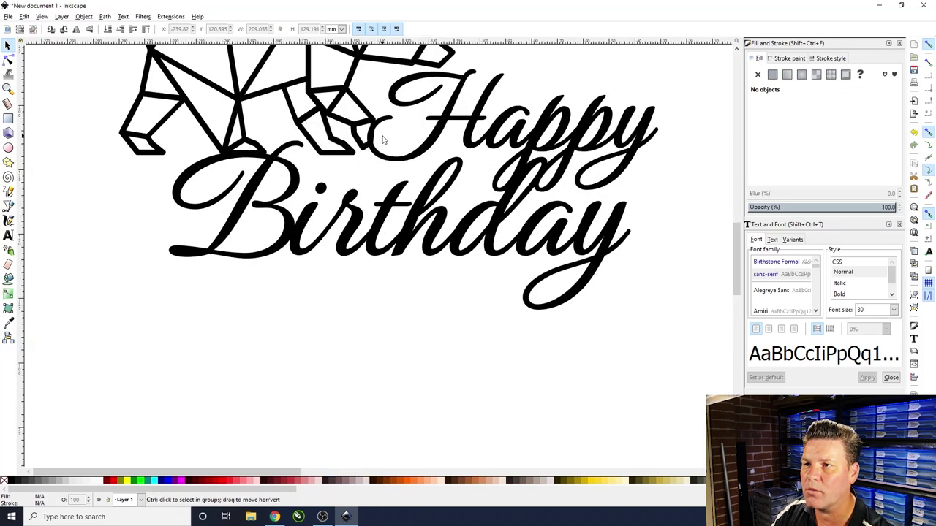
click(443, 135)
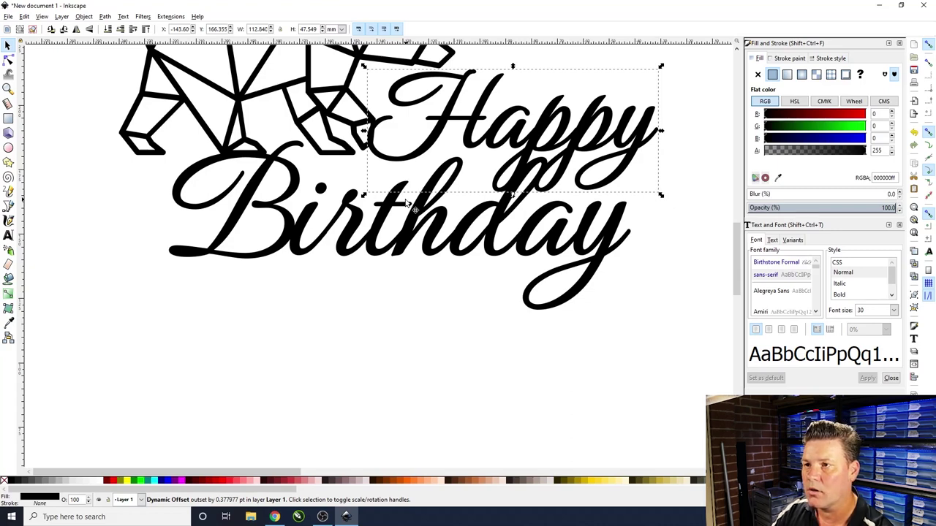
click(326, 111)
key(ctrl+Left)
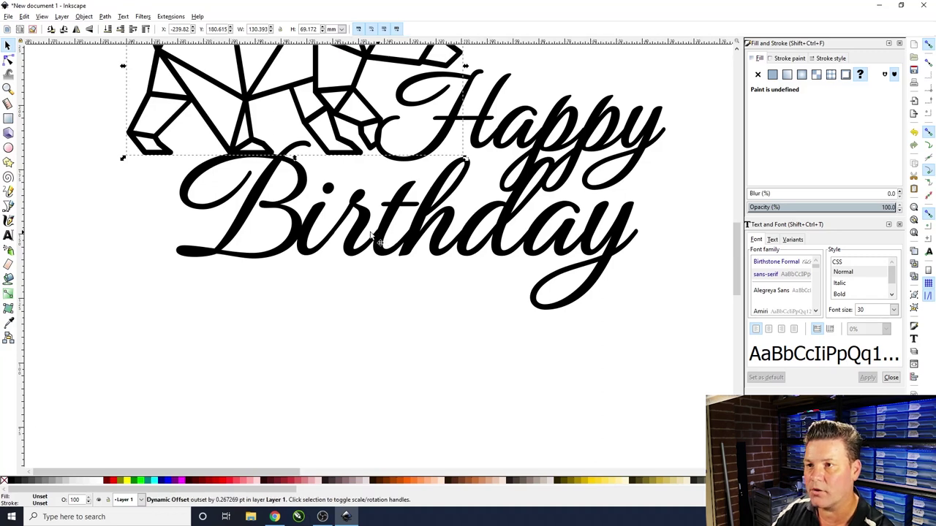
key(ctrl+Left)
key(Left)
key(Left)
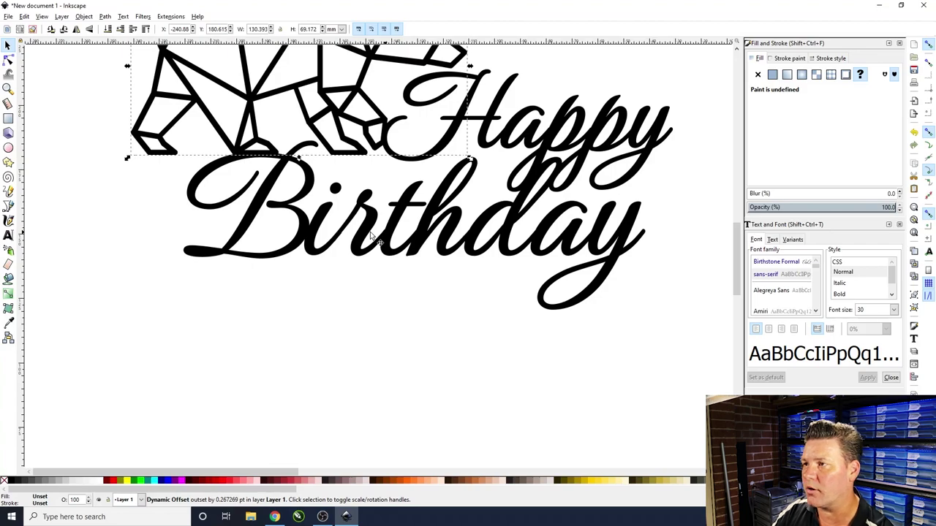
- Draw a narrow upright rectangle below "Birthday" and set its size to 5 mm wide by 75 mm high
click(309, 362)
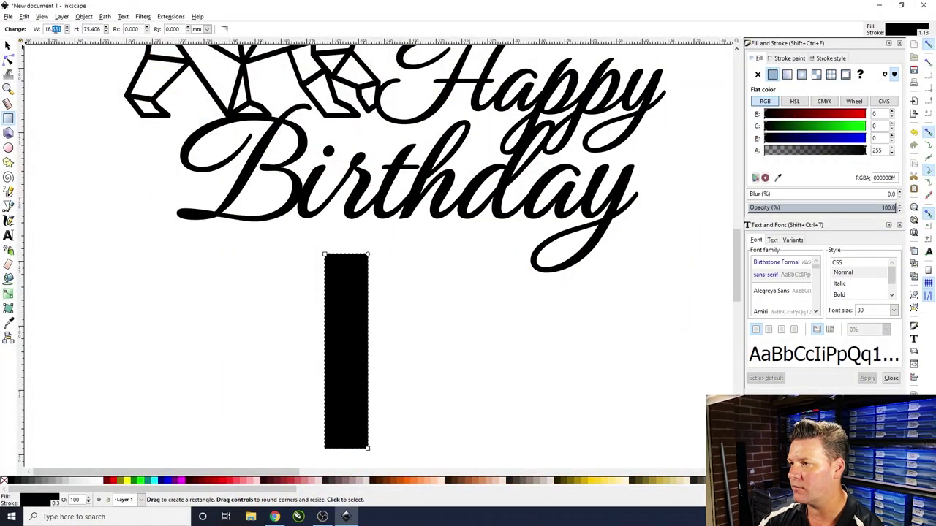
text(5)
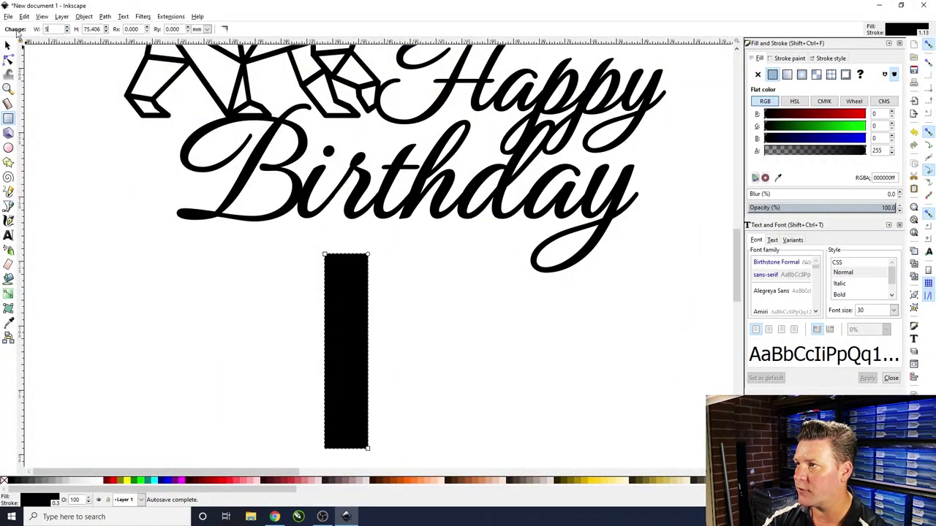
key(Return)
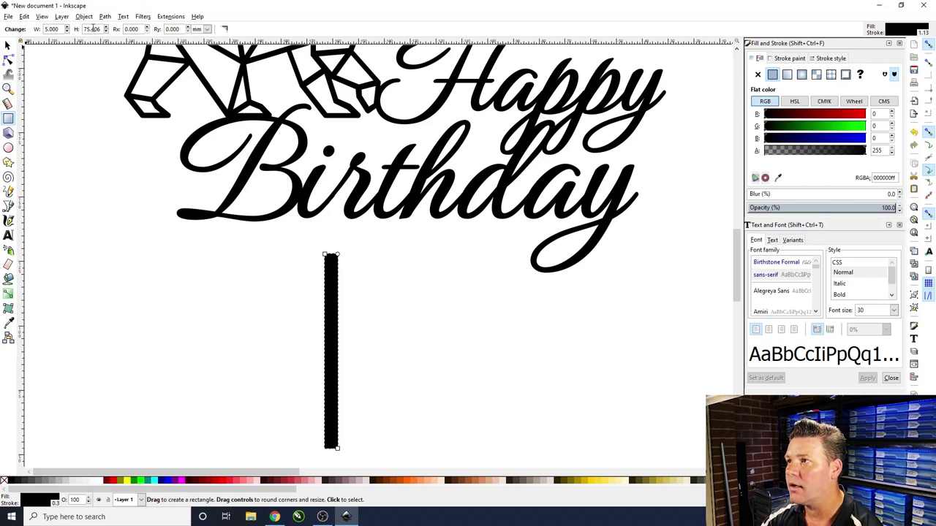
key(BackSpace)
key(Return)
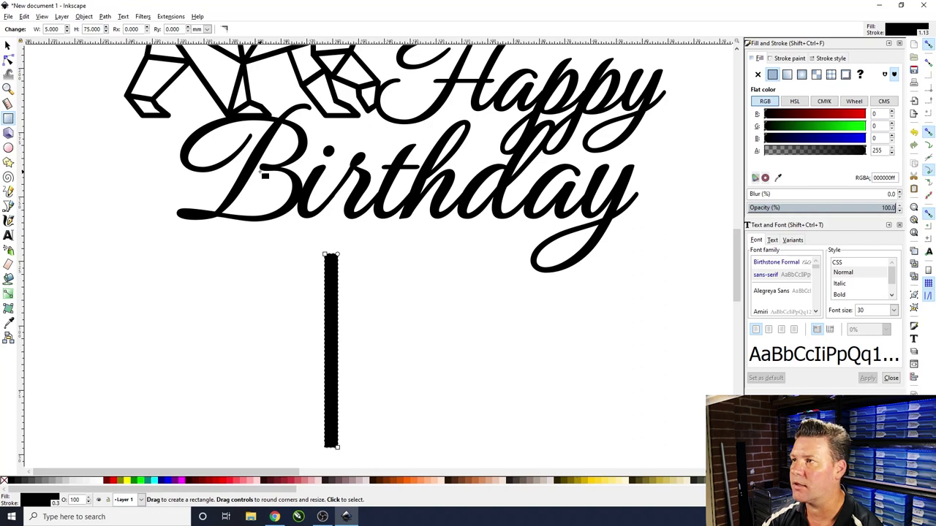
- Convert the upright rectangle to a path and add a node near the middle of each long side
click(85, 18)
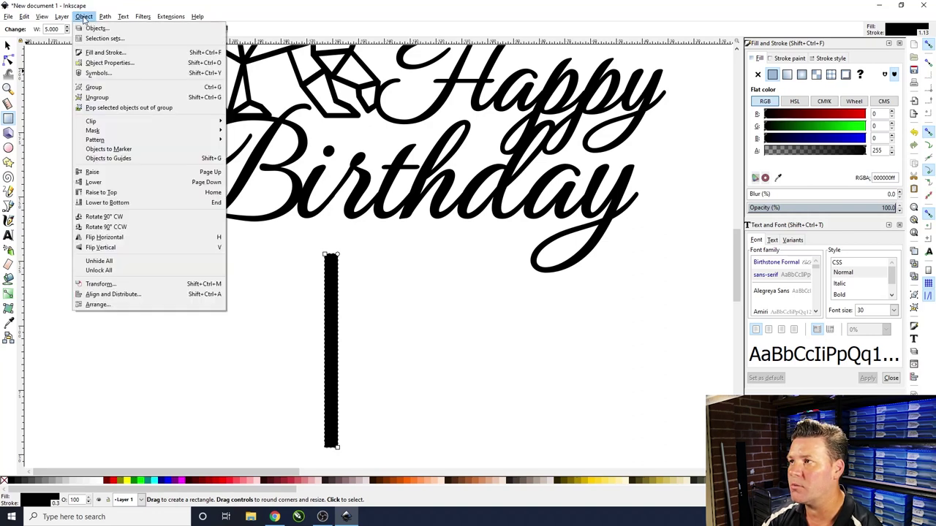
mouse_move(104, 17)
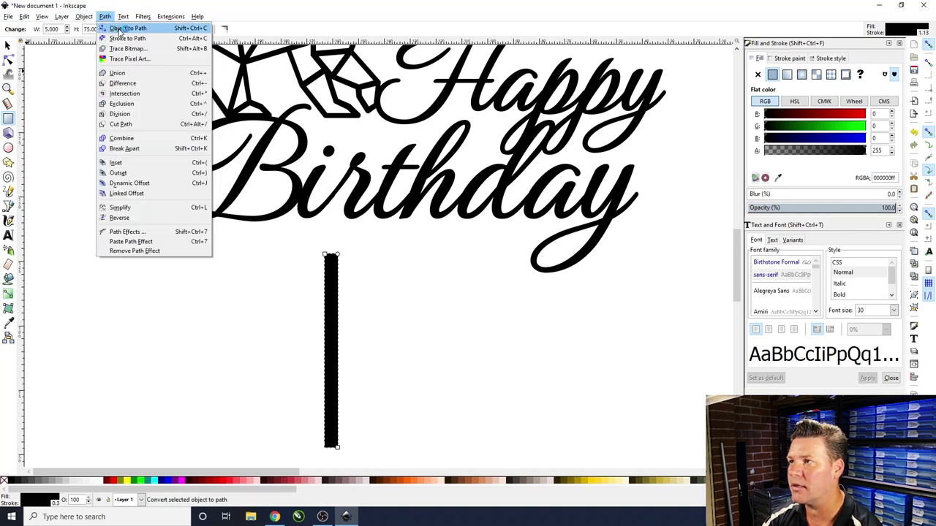
click(122, 29)
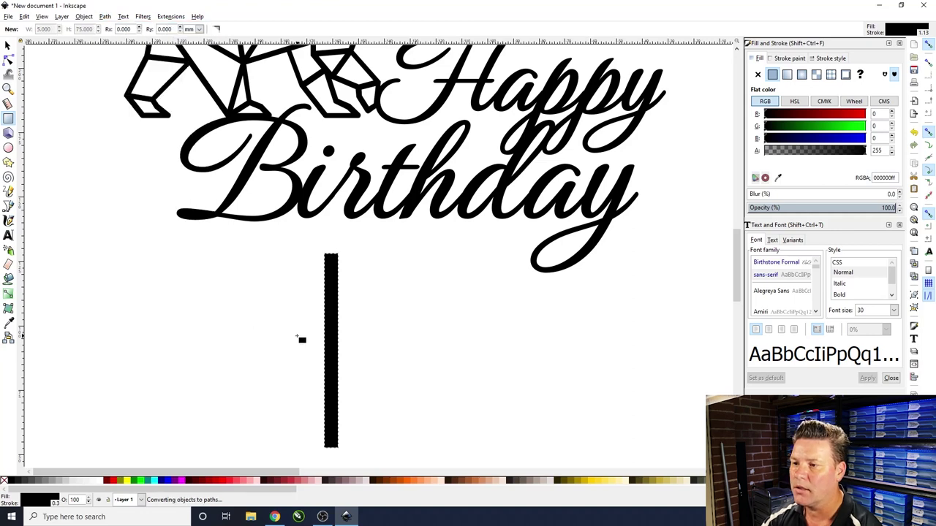
click(7, 62)
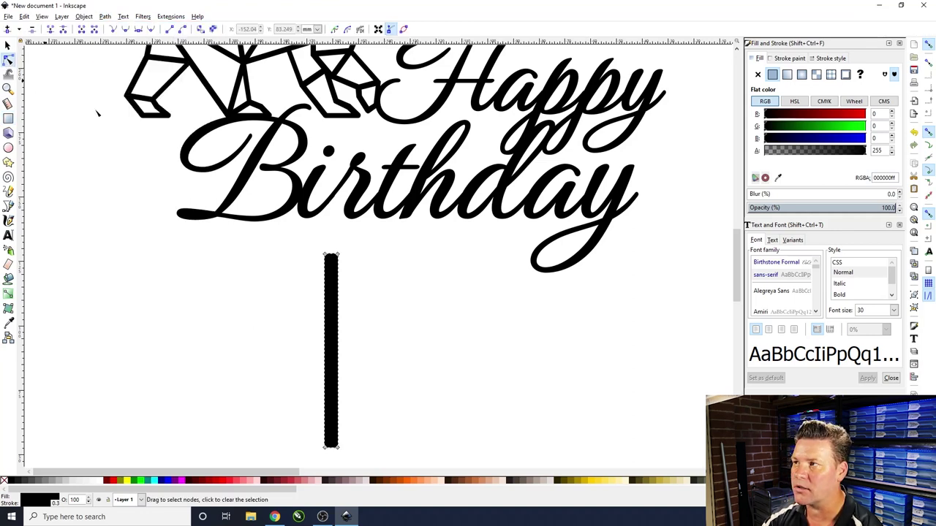
double_click(326, 363)
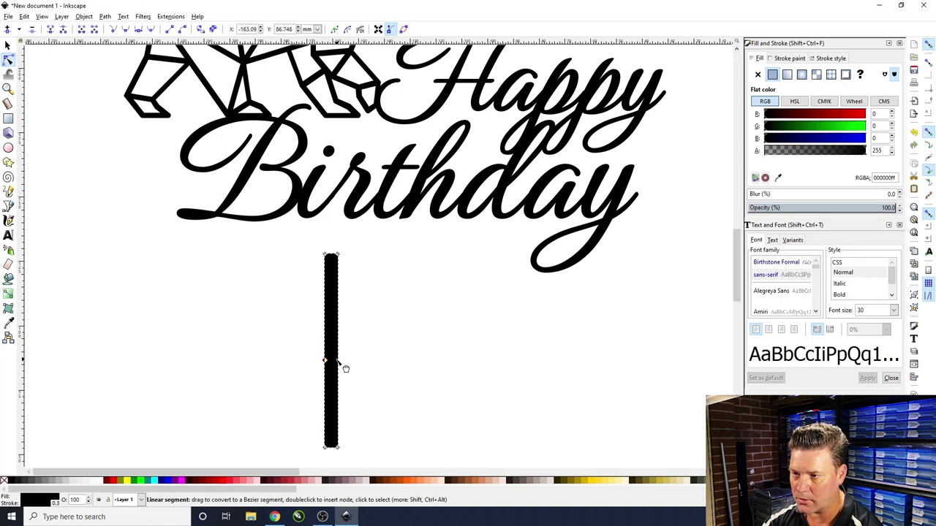
double_click(338, 361)
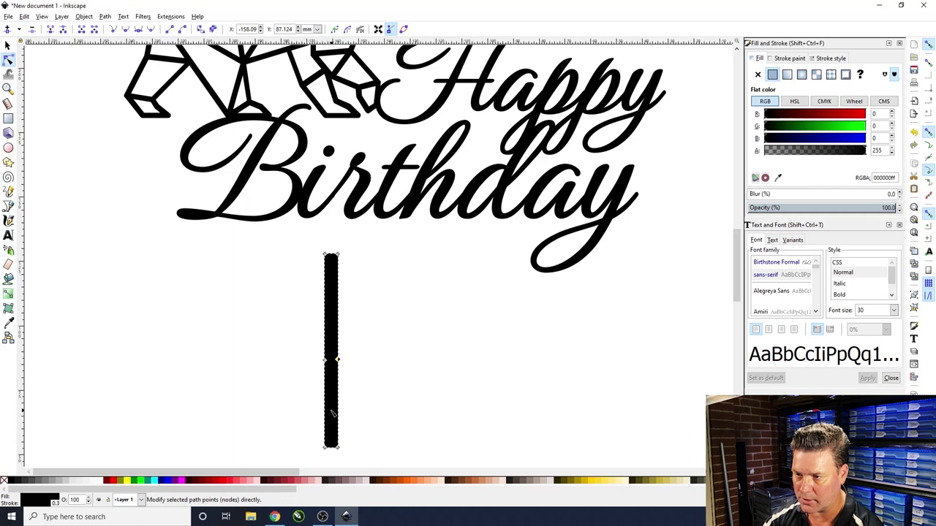
- Add a node at the middle of the stick's bottom edge and delete both bottom corner nodes
click(335, 450)
click(326, 448)
key(shift+s)
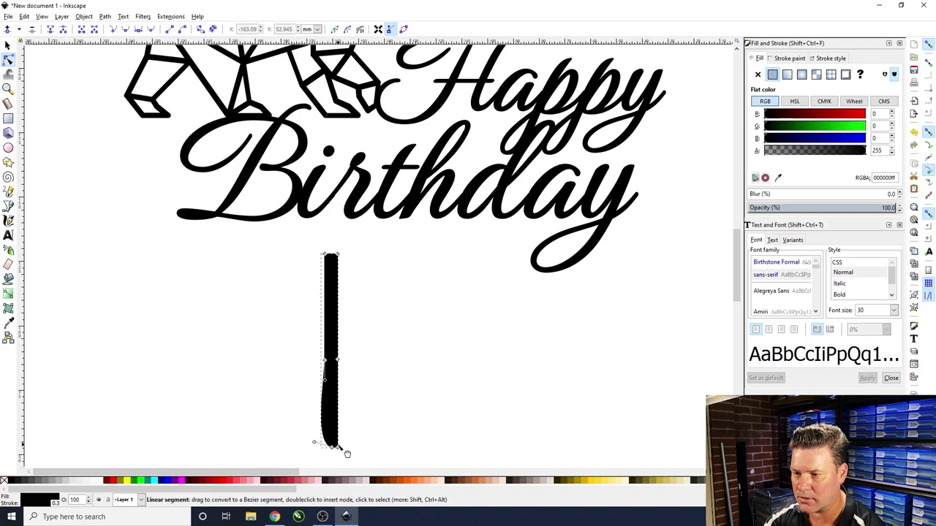
ctrl+click(338, 447)
- Turn the two curved lower side segments of the stick into straight lines to form a sharp point
click(347, 448)
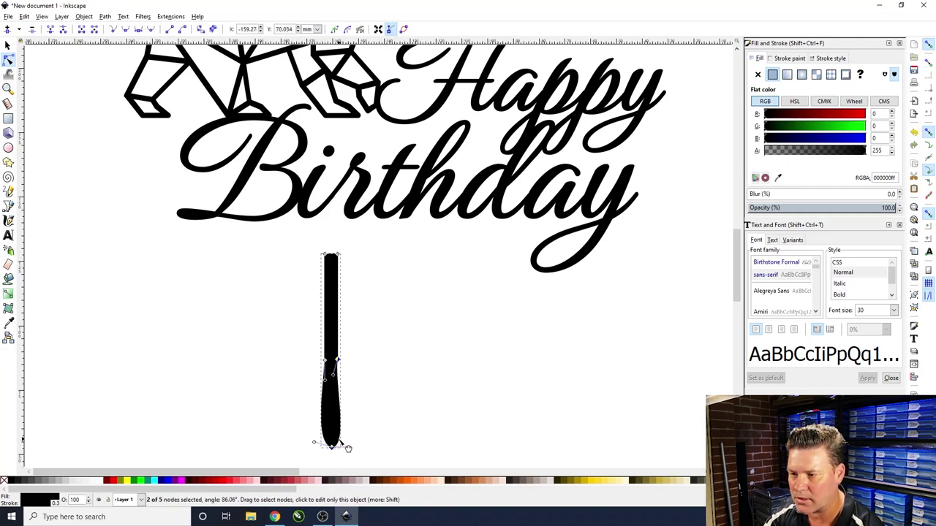
click(171, 30)
click(329, 429)
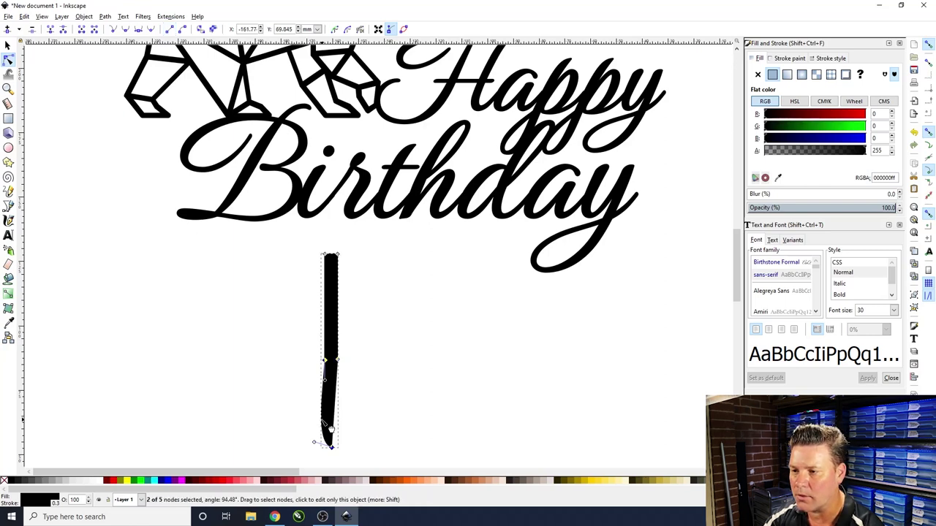
click(170, 30)
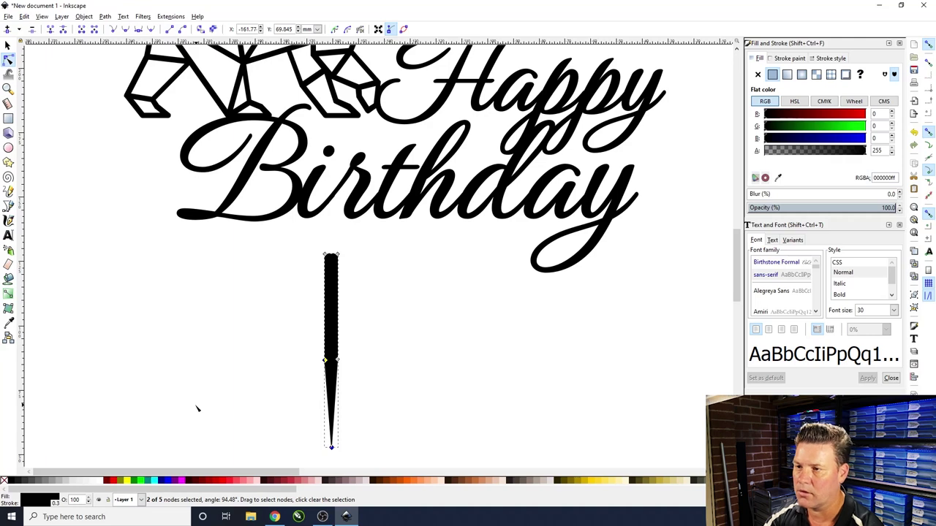
- Move the pointed stick up against the underside of "Birthday", between the letters "t" and "h"
click(7, 45)
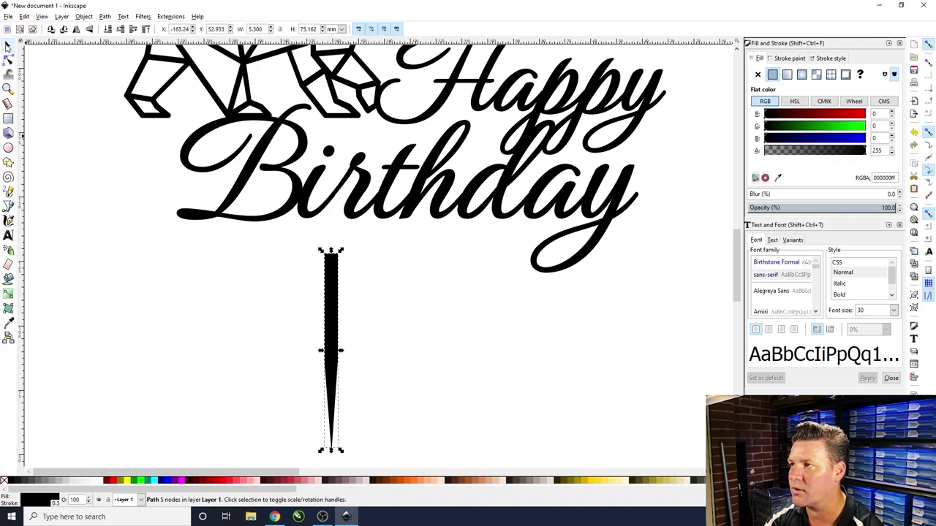
drag(322, 362, 406, 316)
click(344, 349)
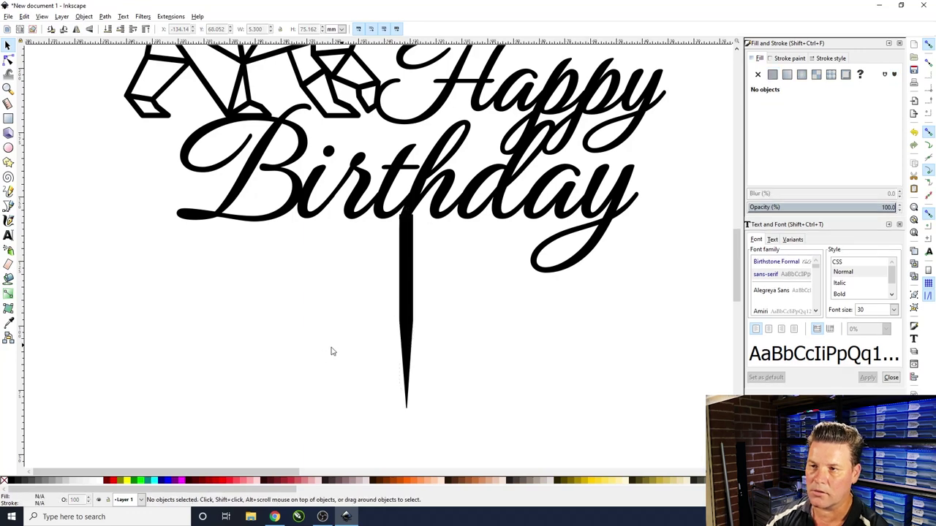
scroll(326, 345, up, 2)
ctrl+scroll(326, 340, down, 3)
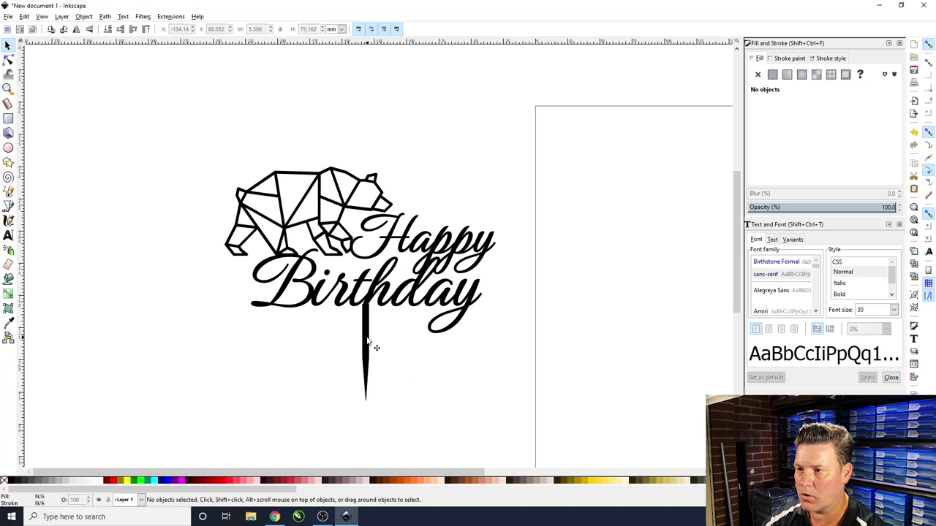
- Shift the stick slightly sideways so its top edge overlaps the bottom curve of the "t" in "Birthday"
mouse_move(364, 326)
mouse_down()
mouse_move(354, 327)
mouse_move(363, 327)
mouse_up()
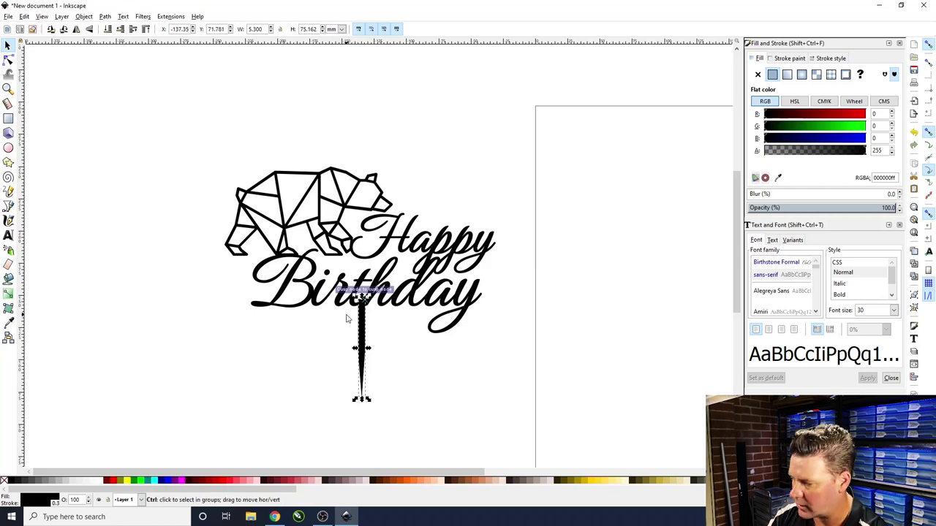
scroll(350, 317, up, 8)
scroll(354, 316, up, 2)
mouse_move(418, 310)
mouse_down()
mouse_move(375, 351)
mouse_move(371, 343)
mouse_up()
click(331, 345)
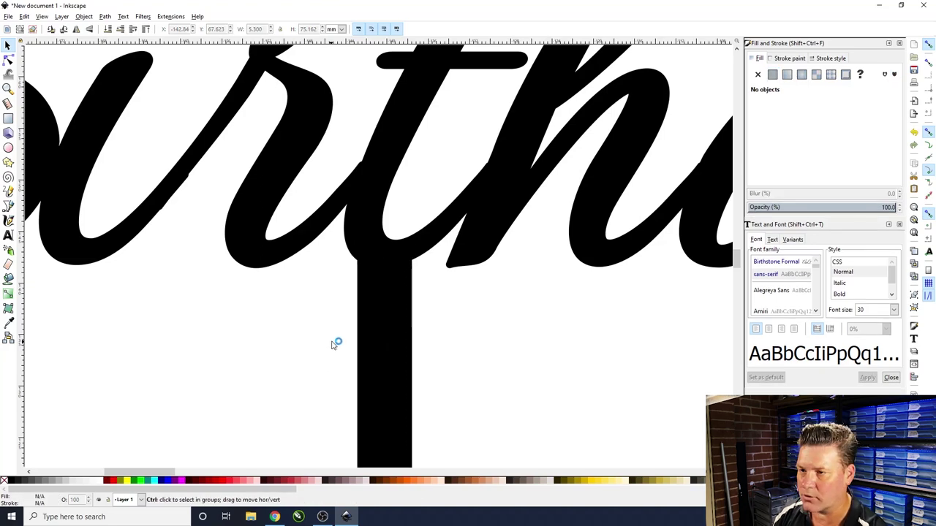
scroll(332, 344, down, 8)
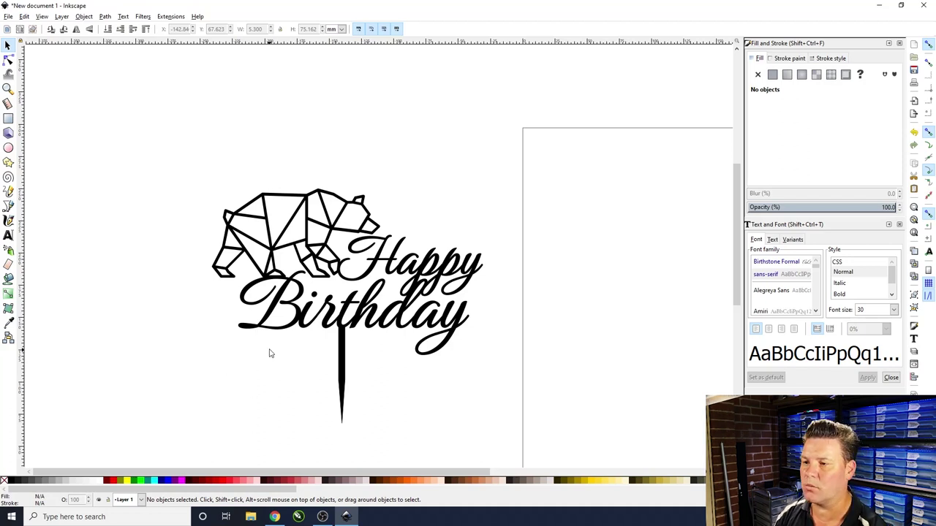
- Select the bear, both words and the stick, and merge them into one path with Union
drag(156, 132, 520, 434)
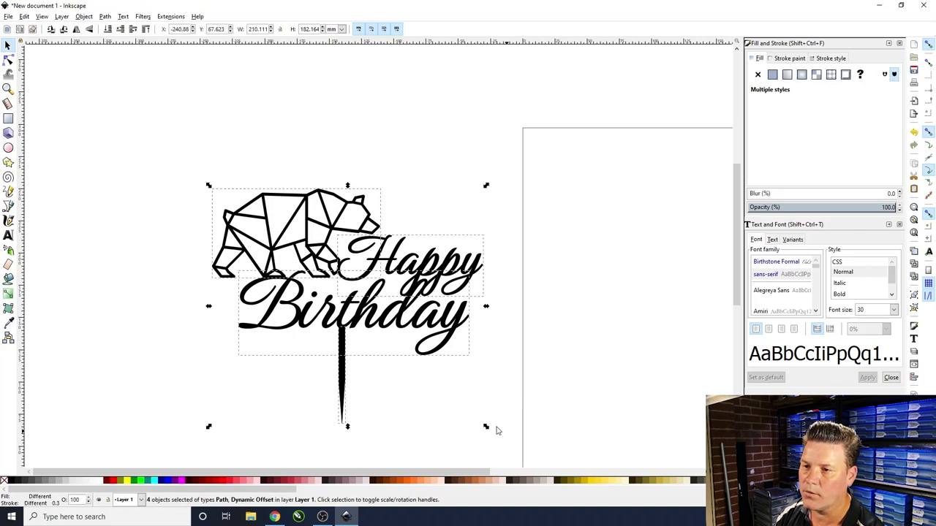
click(105, 17)
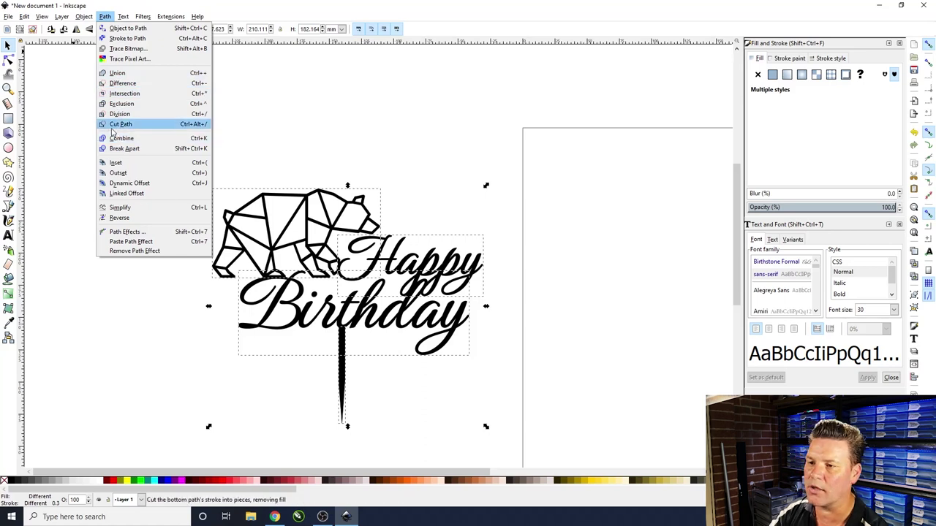
click(117, 73)
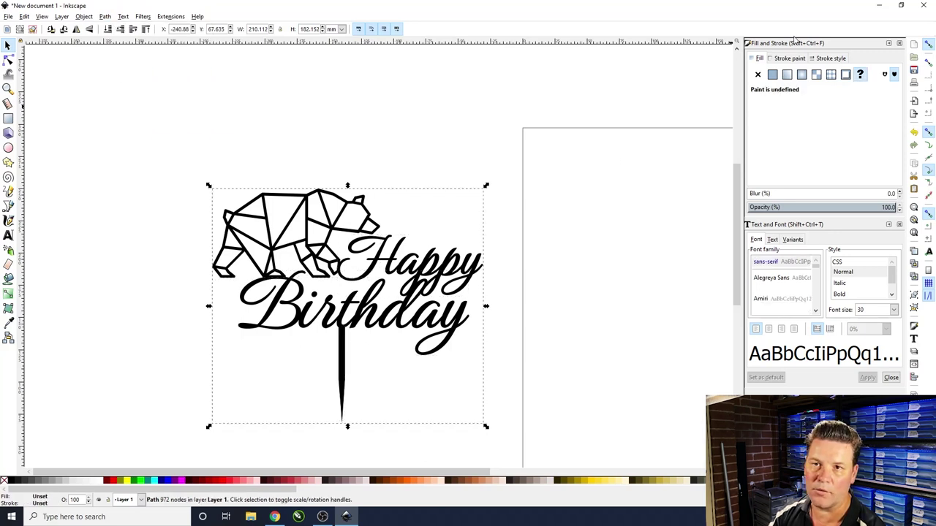
- Remove the fill from the merged design and give it a flat black stroke
click(758, 76)
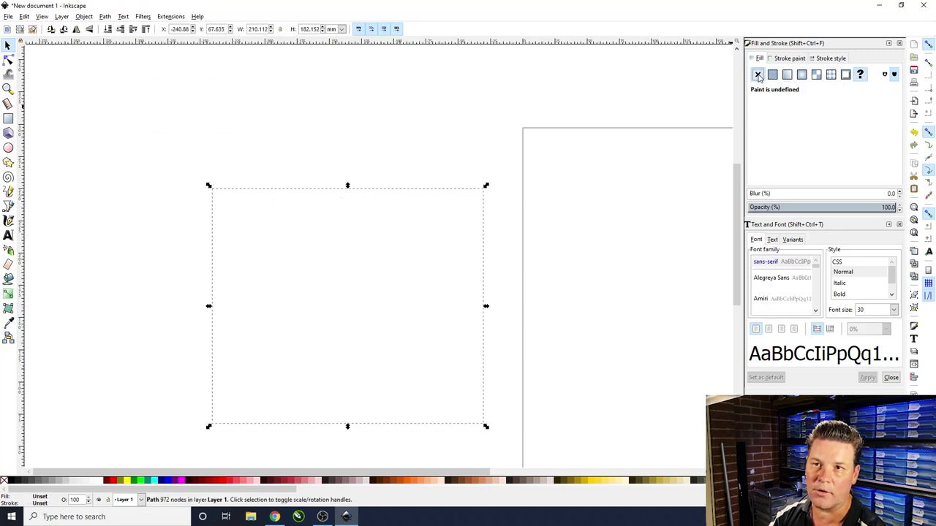
click(789, 58)
click(773, 75)
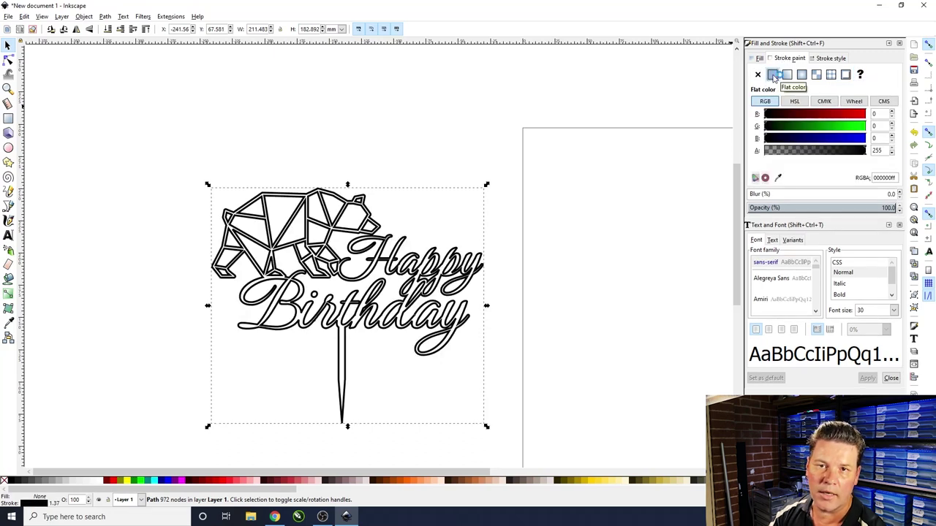
- Set the merged design's stroke width to 0.110 mm
click(829, 59)
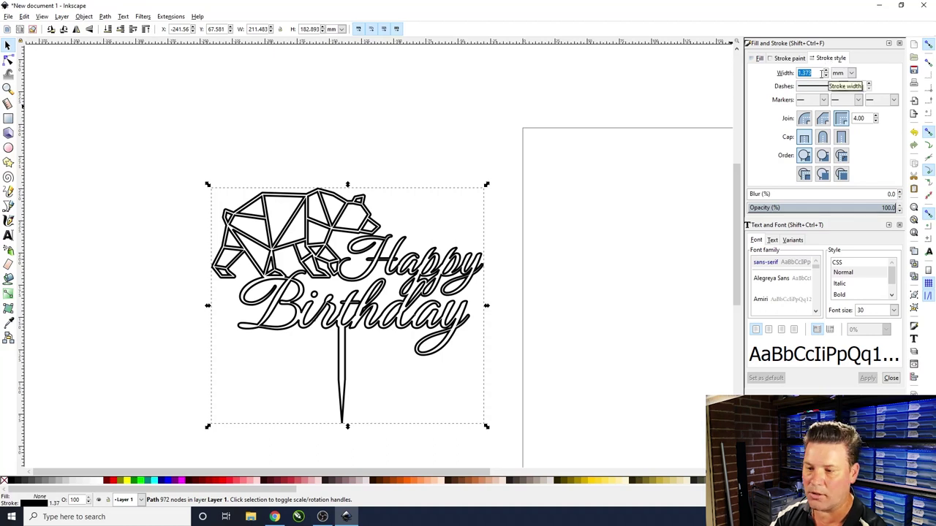
key(BackSpace)
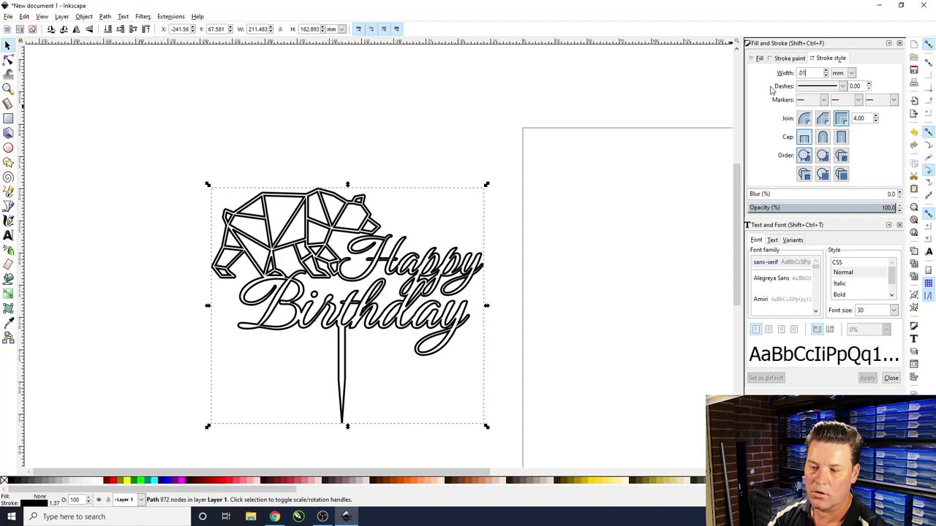
key(Return)
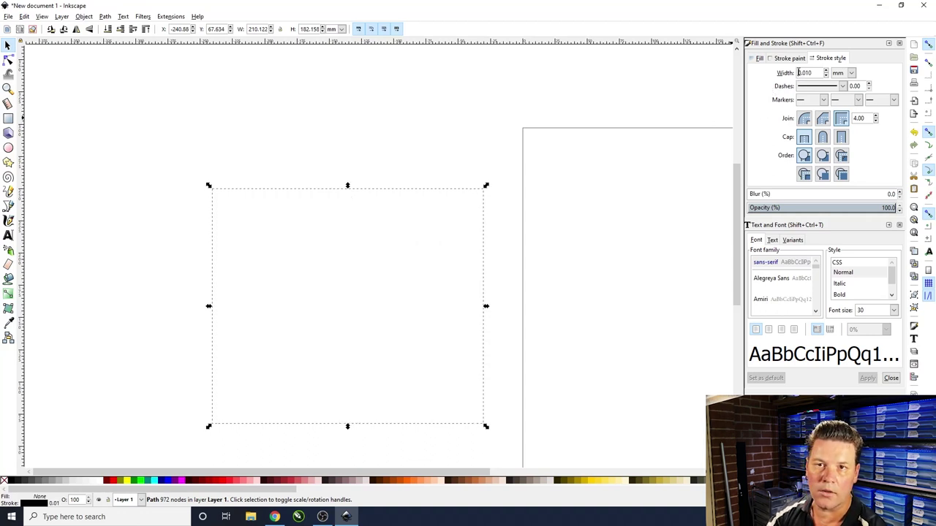
click(827, 71)
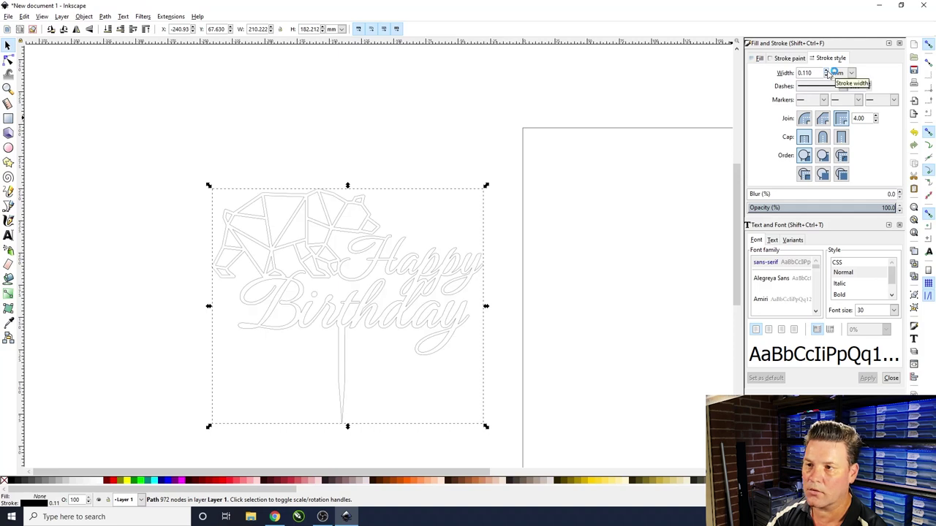
click(501, 265)
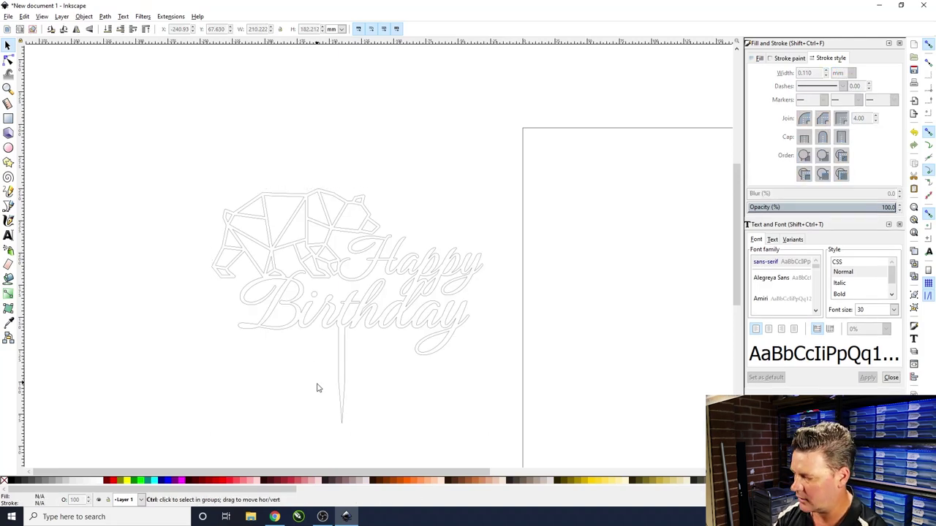
- Select all nodes of the dot on the "i" in "Birthday" and move them down to overlap the letter's stem
ctrl+scroll(322, 398, up, 1)
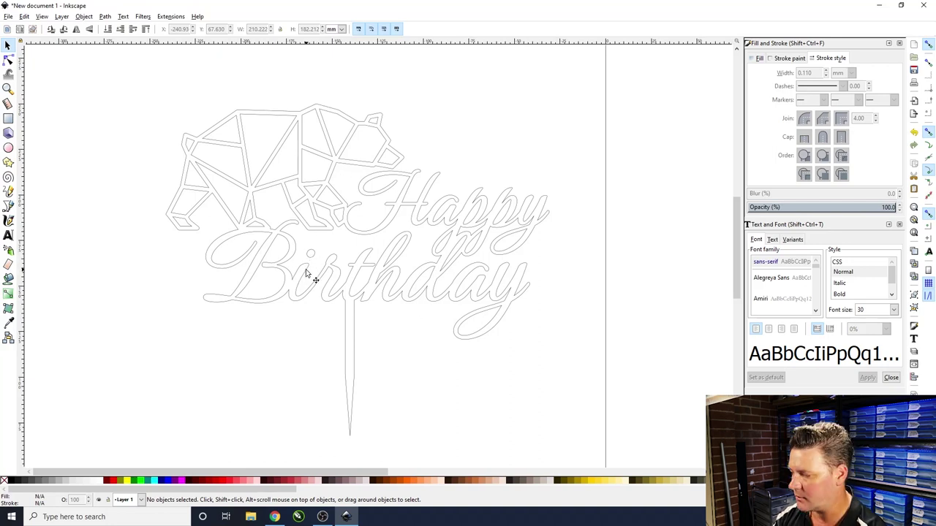
ctrl+scroll(305, 269, up, 5)
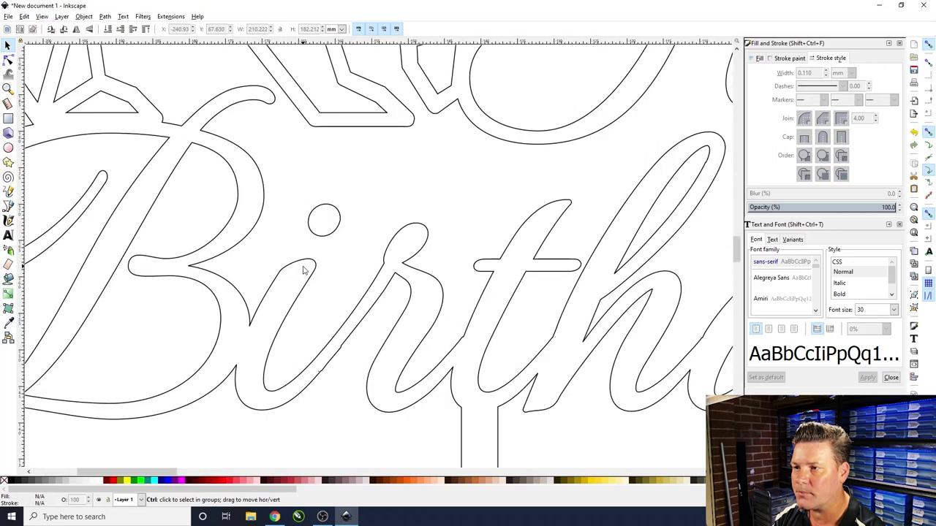
scroll(305, 269, up, 2)
double_click(306, 269)
drag(296, 127, 404, 223)
drag(342, 210, 327, 260)
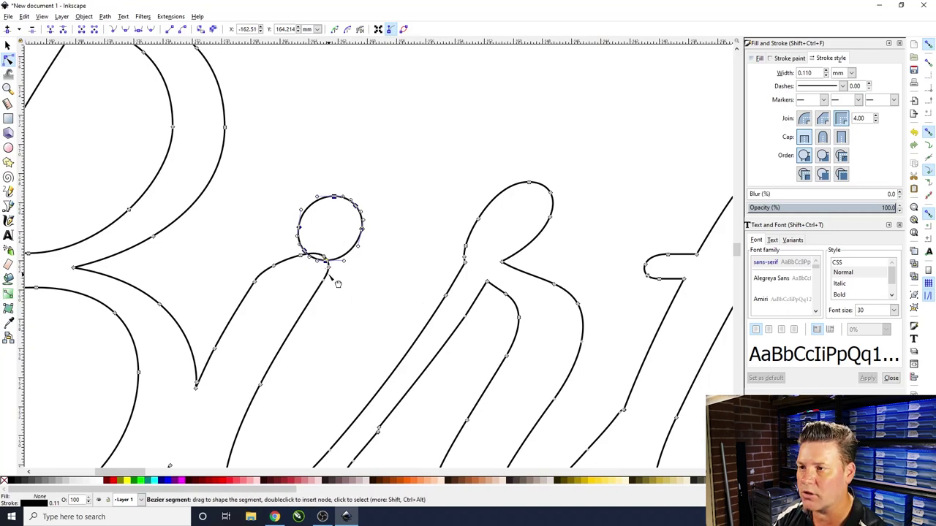
- Apply Union to the design again to merge the lowered dot with the stem of the "i"
ctrl+scroll(334, 279, down, 6)
key(ctrl+z)
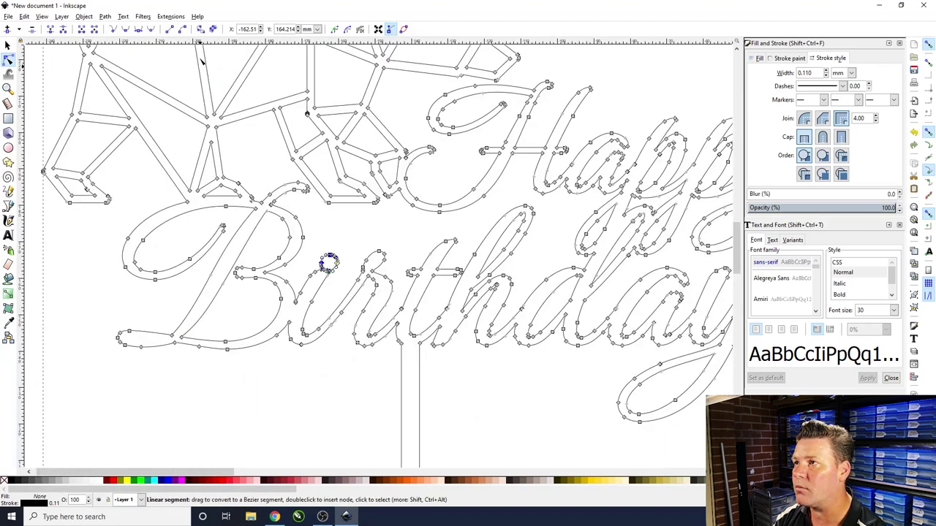
click(106, 16)
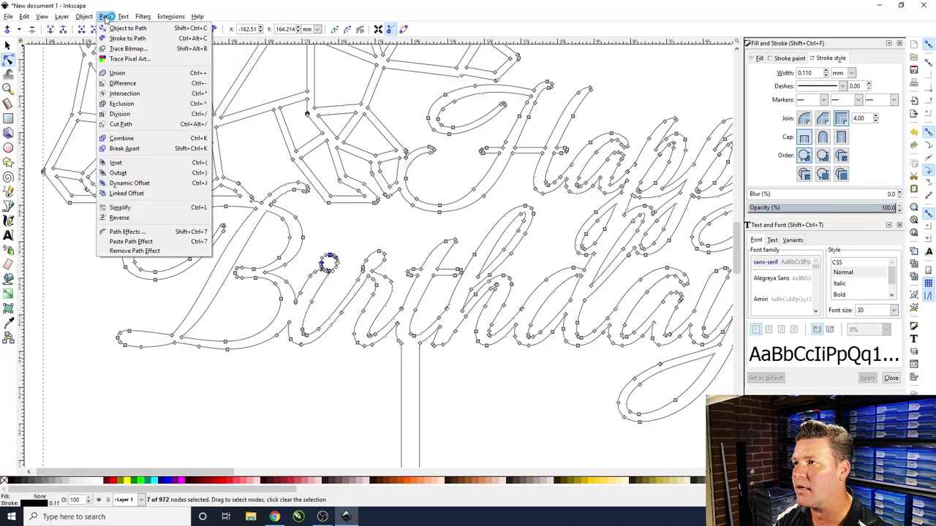
click(117, 73)
click(327, 272)
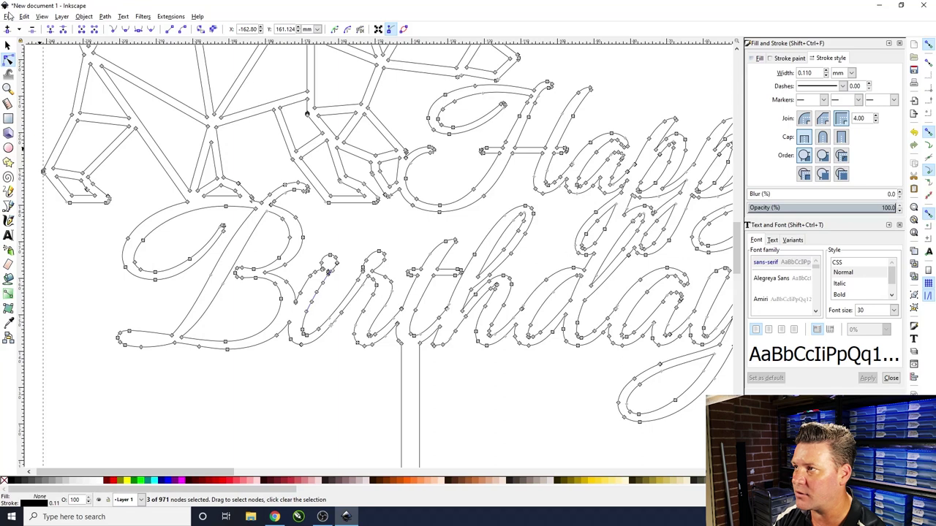
click(8, 45)
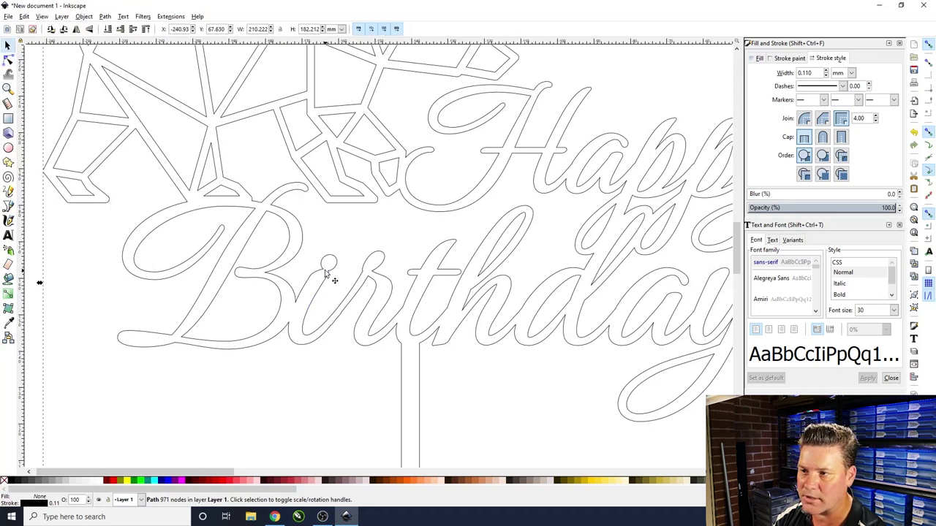
click(316, 380)
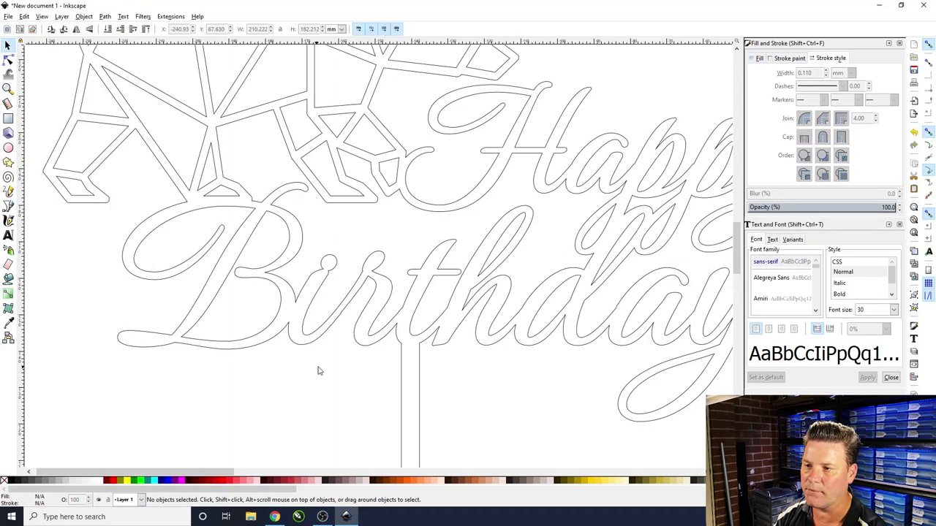
scroll(328, 358, up, 2)
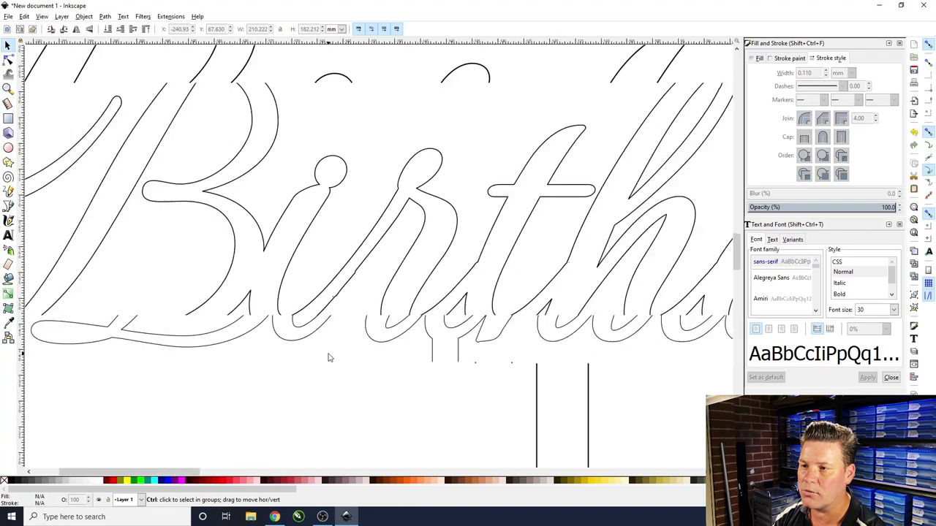
scroll(327, 358, down, 6)
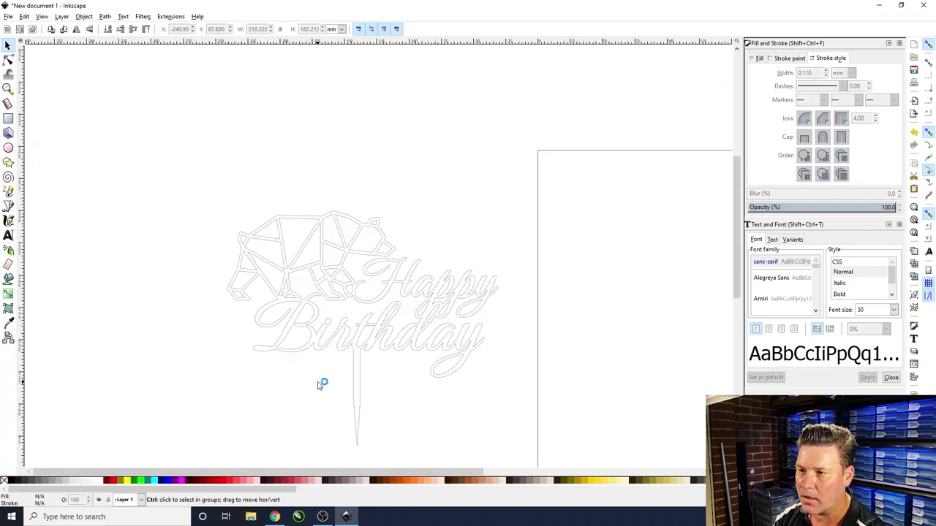
ctrl+scroll(319, 385, up, 1)
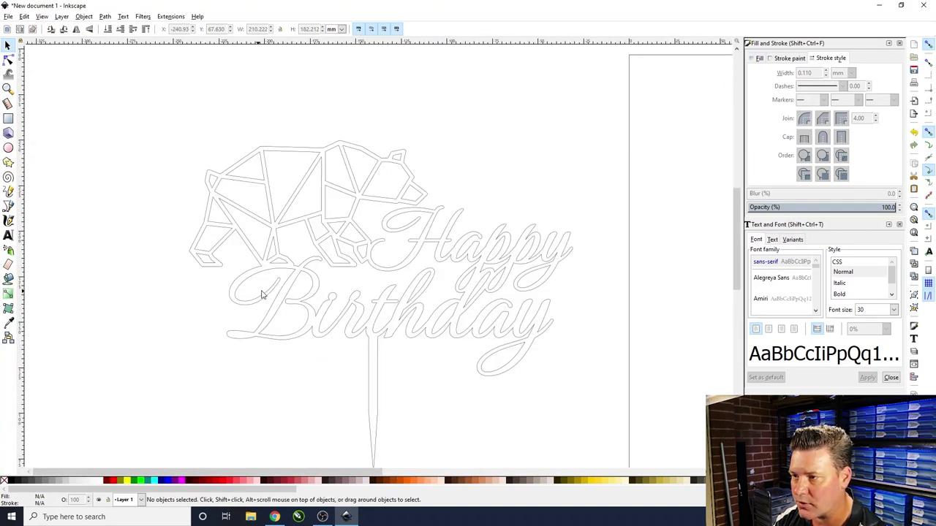